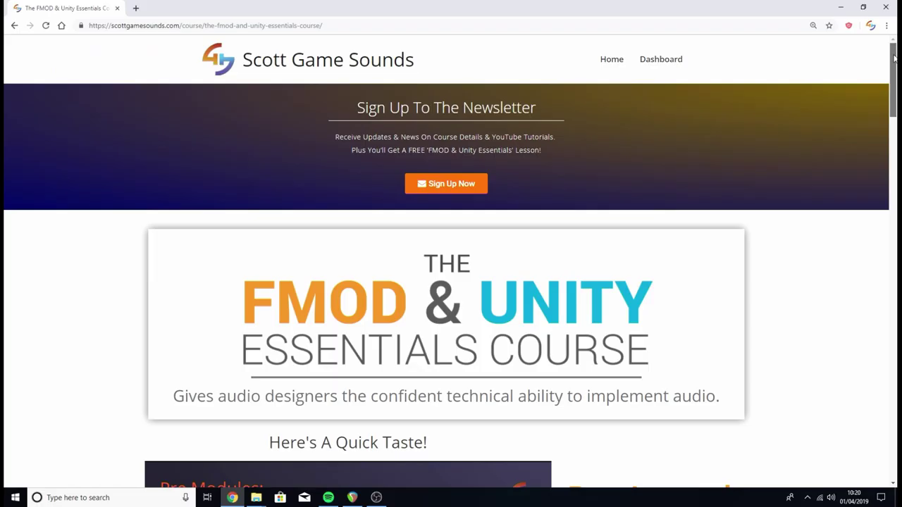
Review Ellen's Bullet Pool script, which uses the Bullet prefab with a pool count of 10.
{"action": "left_click_drag", "start_coordinate": [893, 60], "coordinate": [895, 86]}
Scroll the FMOD & Unity Essentials Course page down to its Course Contents modules.
{"action": "scroll", "coordinate": [165, 421], "scroll_direction": "down", "scroll_amount": 2}
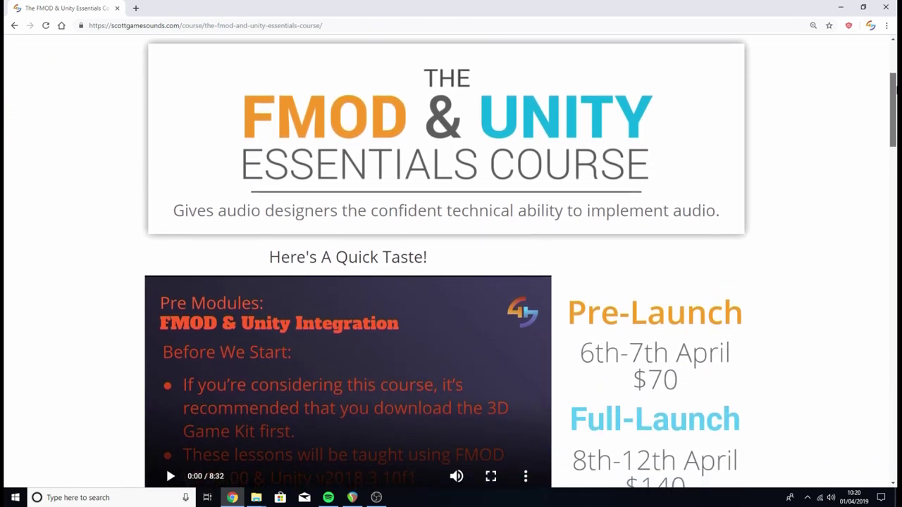
{"action": "scroll", "coordinate": [165, 421], "scroll_direction": "down", "scroll_amount": 2}
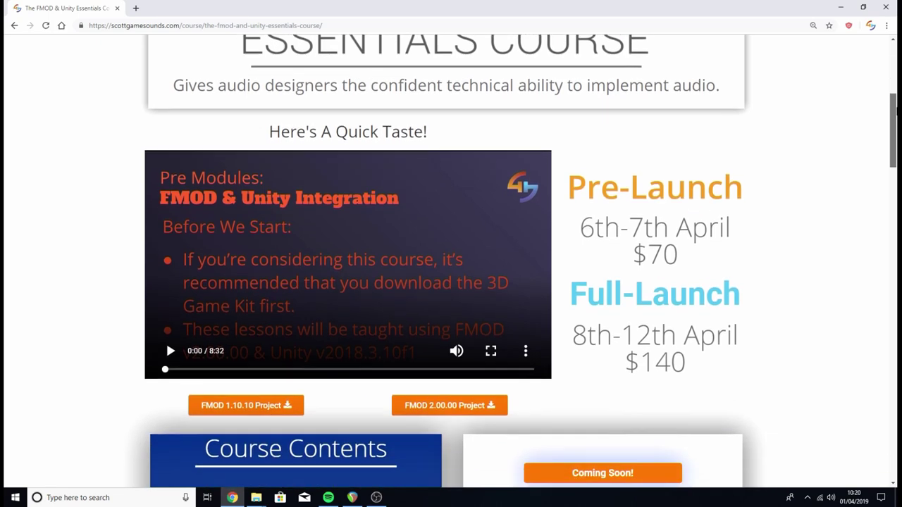
{"action": "scroll", "coordinate": [165, 314], "scroll_direction": "down", "scroll_amount": 2}
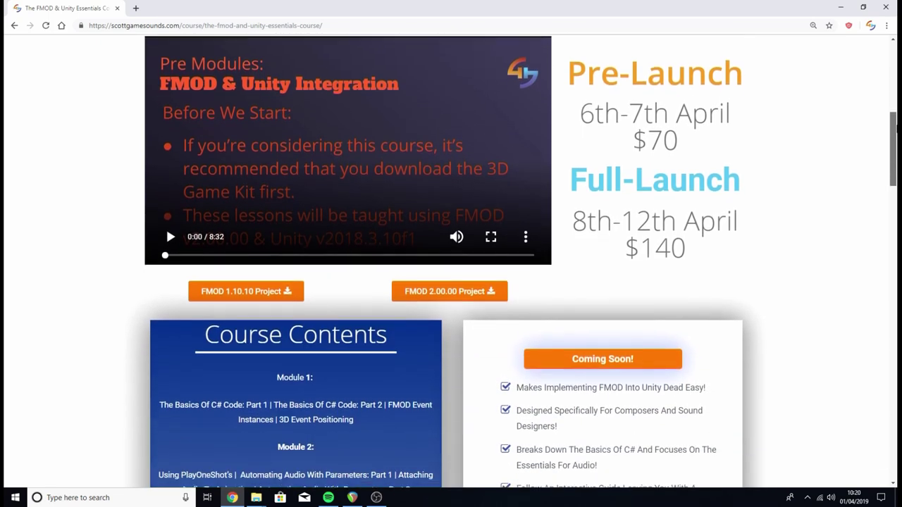
{"action": "scroll", "coordinate": [451, 260], "scroll_direction": "down", "scroll_amount": 2}
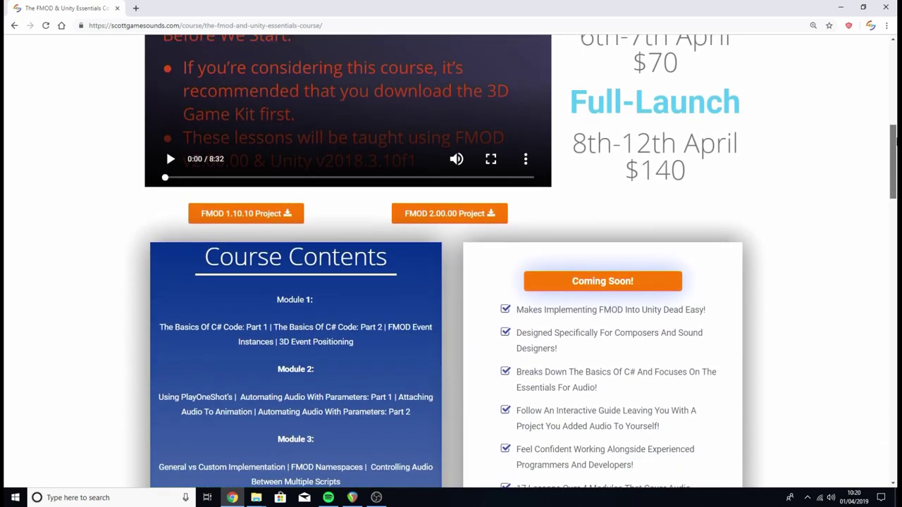
{"action": "scroll", "coordinate": [896, 144], "scroll_direction": "down", "scroll_amount": 2}
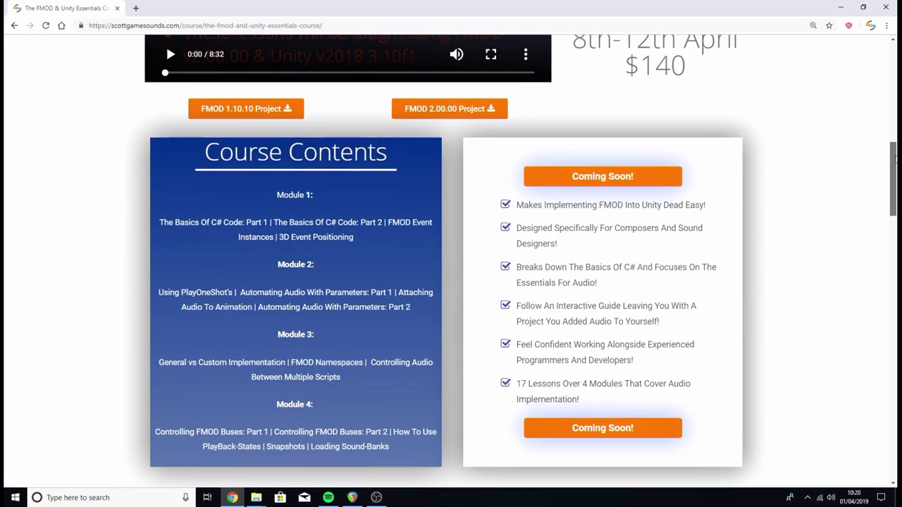
{"action": "left_click_drag", "start_coordinate": [896, 159], "coordinate": [889, 227]}
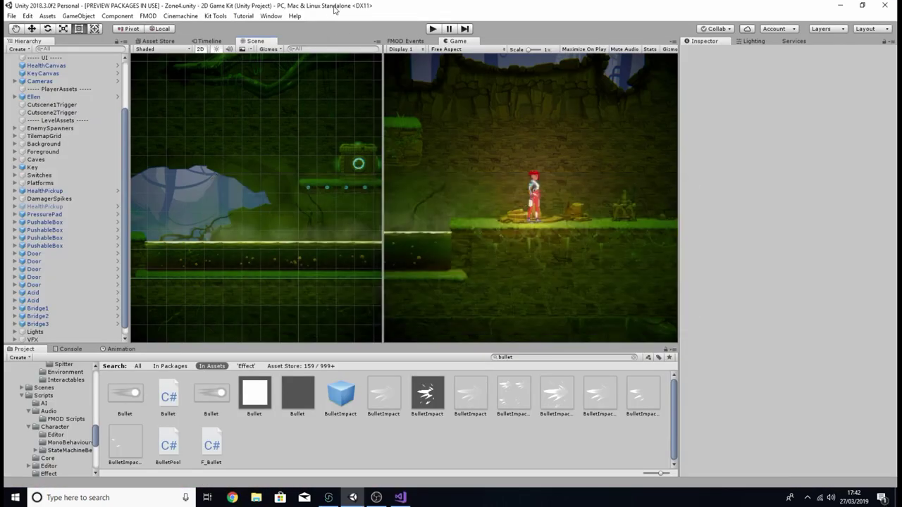
Switch from the bullet-filtered Unity project over to the FMOD Studio project.
{"action": "left_click", "coordinate": [328, 498]}
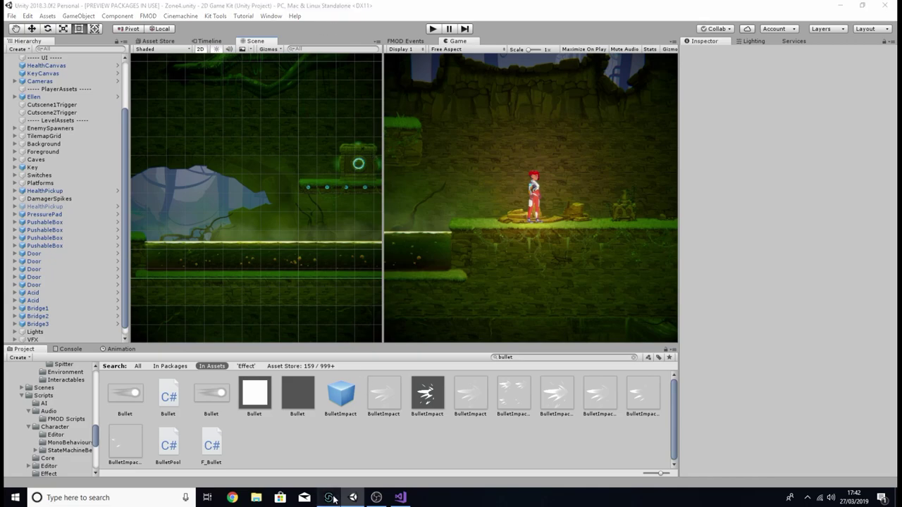
Browse Bobbling Create and Bullet Impact, then open and audition the Spit Impact event.
{"action": "left_click", "coordinate": [75, 221]}
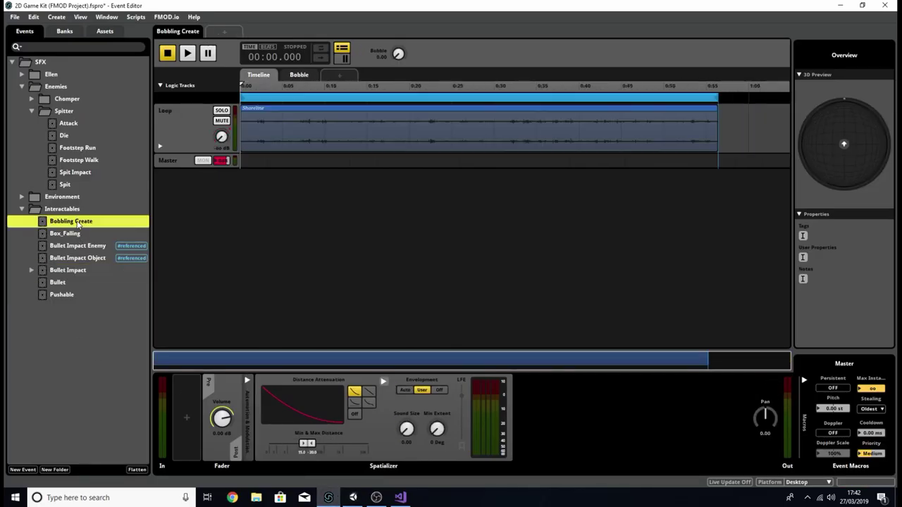
{"action": "left_click", "coordinate": [69, 271]}
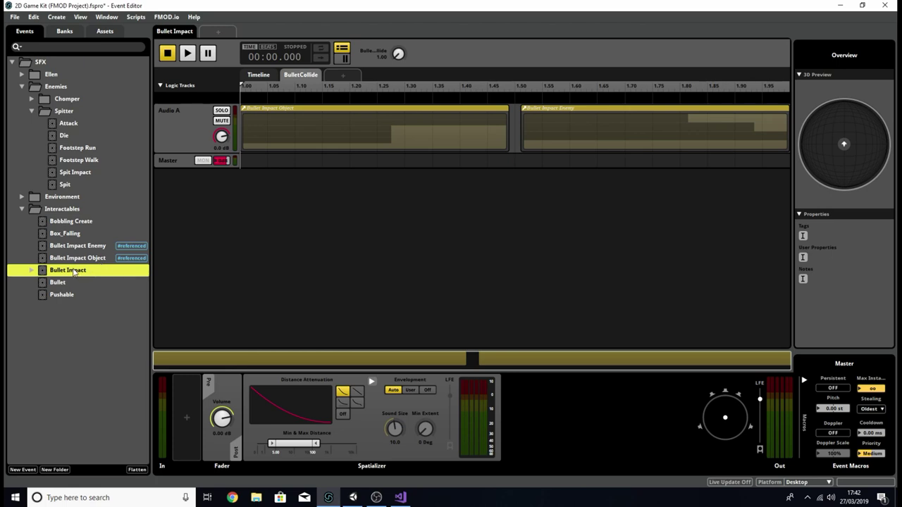
{"action": "left_click", "coordinate": [62, 173]}
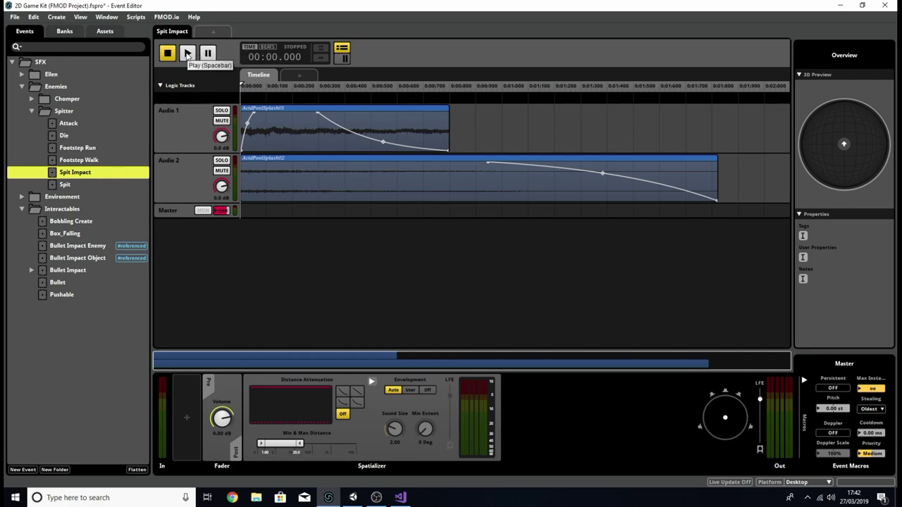
{"action": "left_click", "coordinate": [187, 55]}
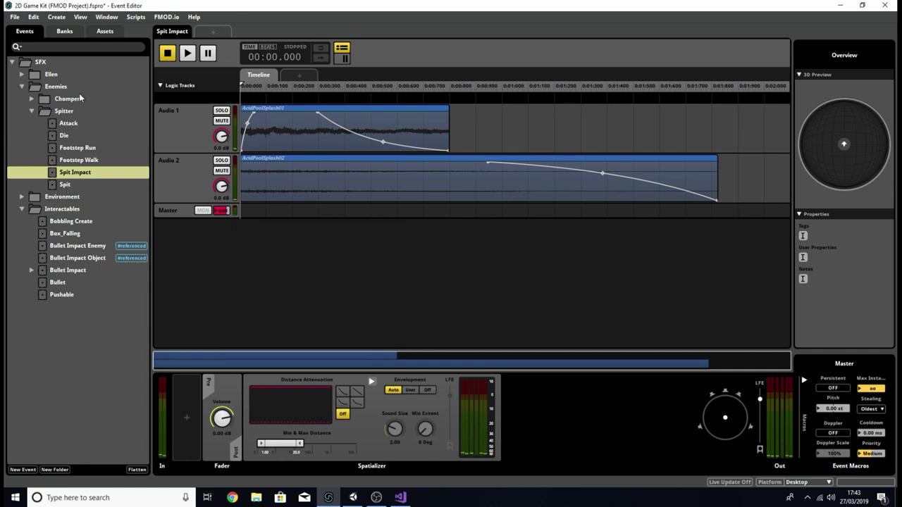
Set Bullet Impact's BulletCollide to 1.50 and inspect its Object and Enemy instruments.
{"action": "left_click", "coordinate": [64, 272]}
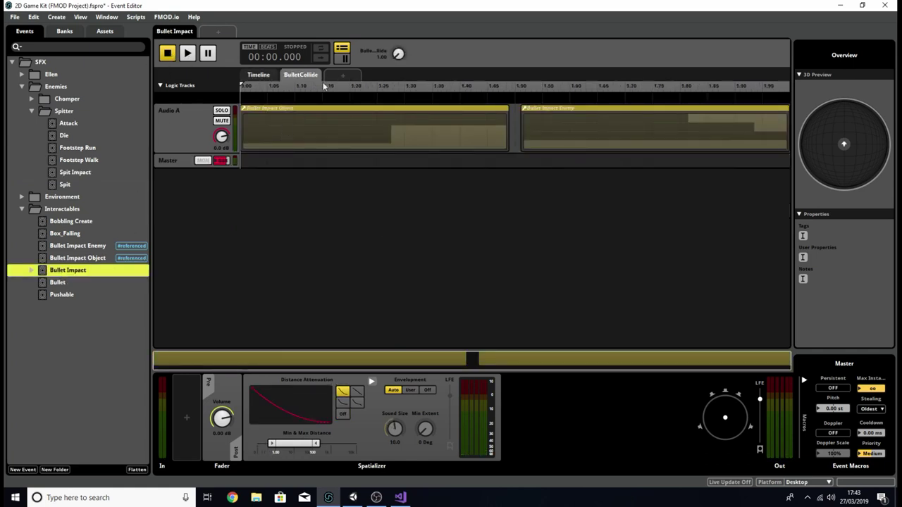
{"action": "left_click_drag", "start_coordinate": [398, 57], "coordinate": [396, 55]}
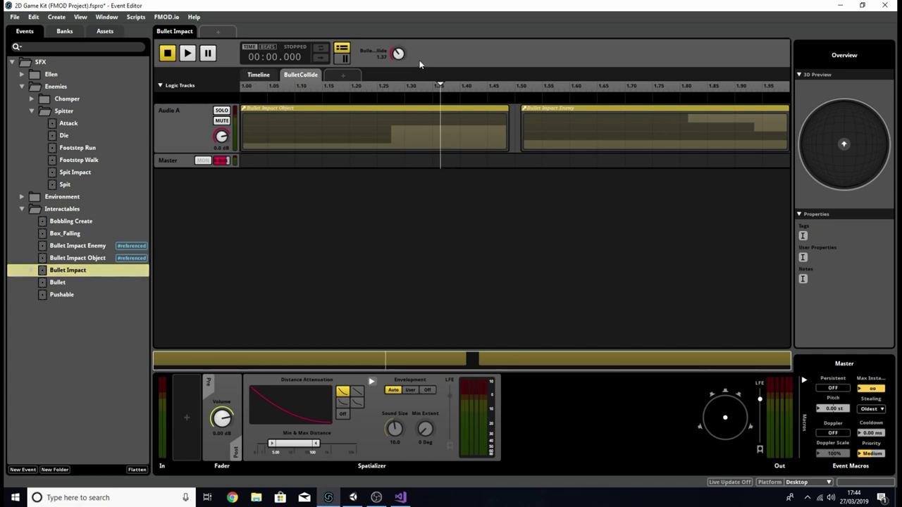
{"action": "mouse_move", "coordinate": [398, 54]}
{"action": "left_mouse_down"}
{"action": "mouse_move", "coordinate": [398, 62]}
{"action": "mouse_move", "coordinate": [398, 39]}
{"action": "mouse_move", "coordinate": [399, 54]}
{"action": "left_mouse_up"}
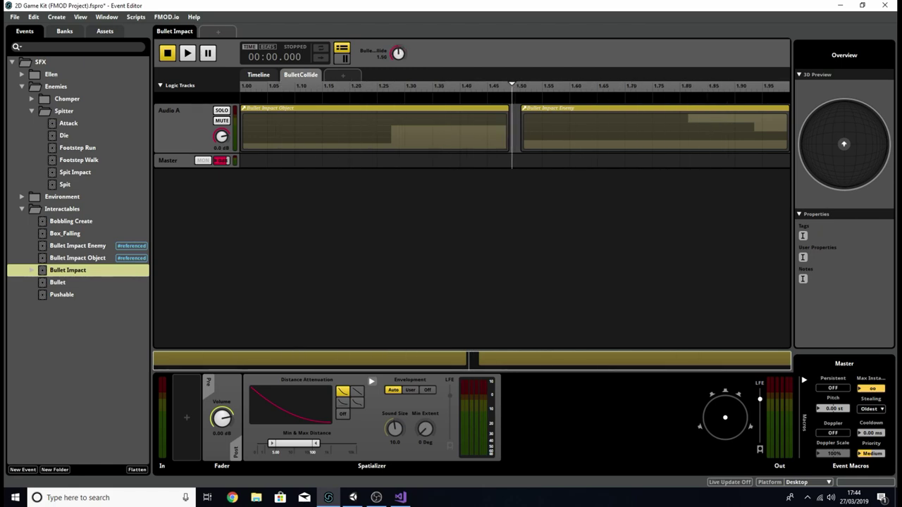
{"action": "left_click", "coordinate": [427, 120]}
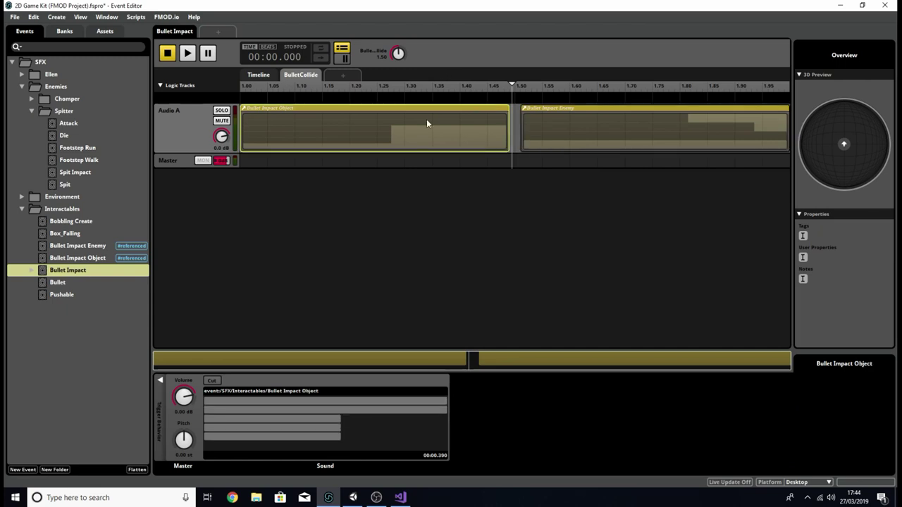
{"action": "left_click", "coordinate": [553, 121]}
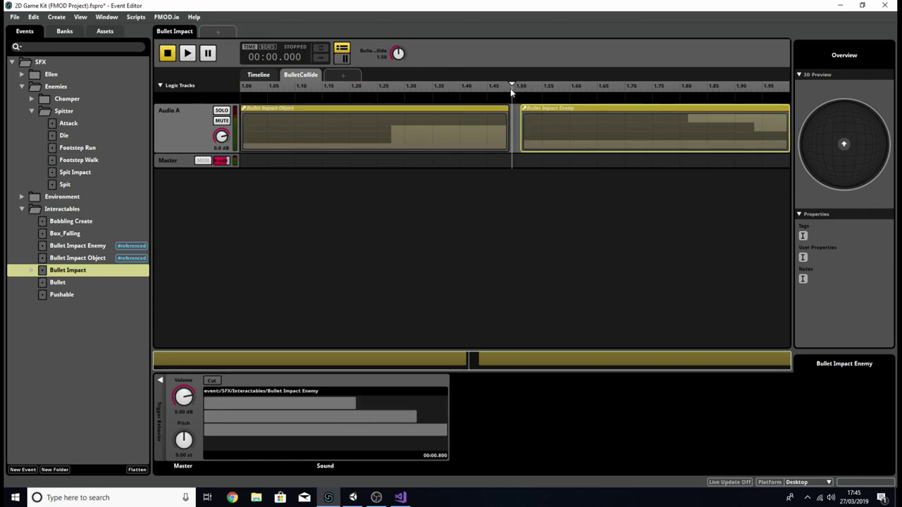
{"action": "left_click_drag", "start_coordinate": [512, 88], "coordinate": [514, 84]}
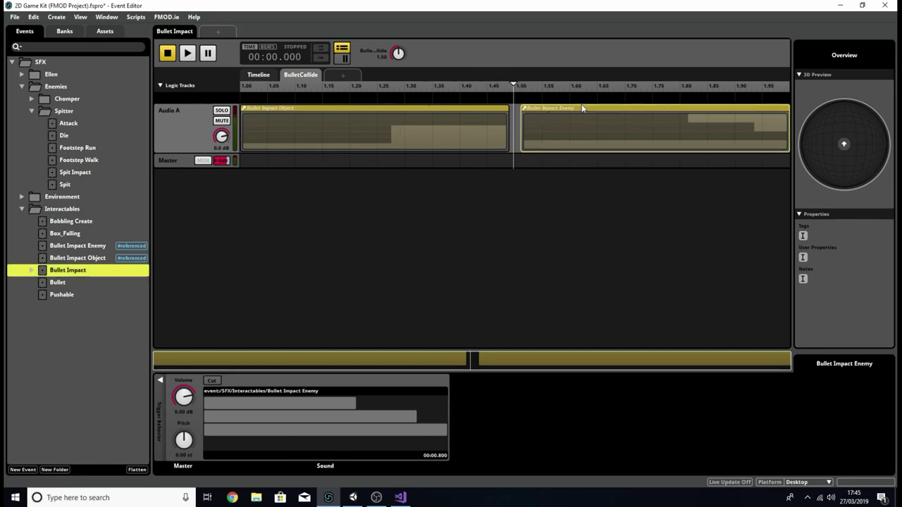
Open the Bullet Impact Object event and audition it.
{"action": "left_click", "coordinate": [71, 258]}
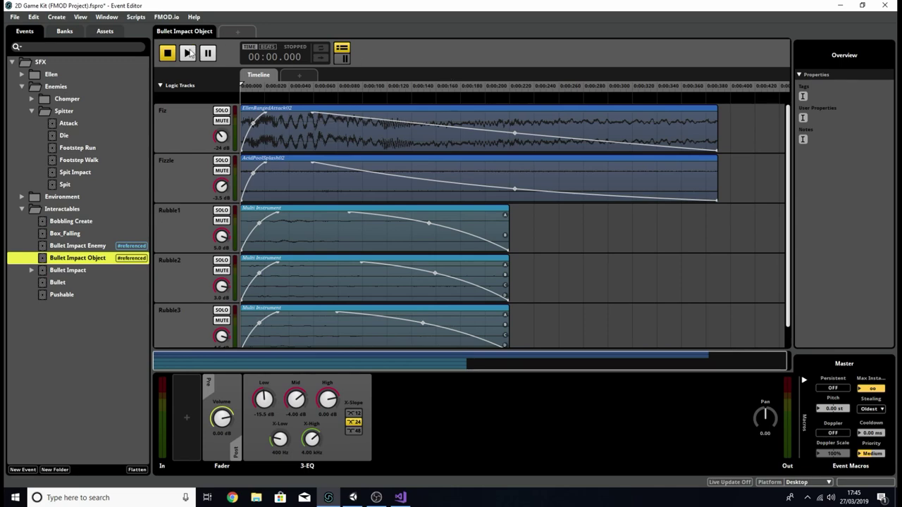
{"action": "left_click", "coordinate": [188, 54]}
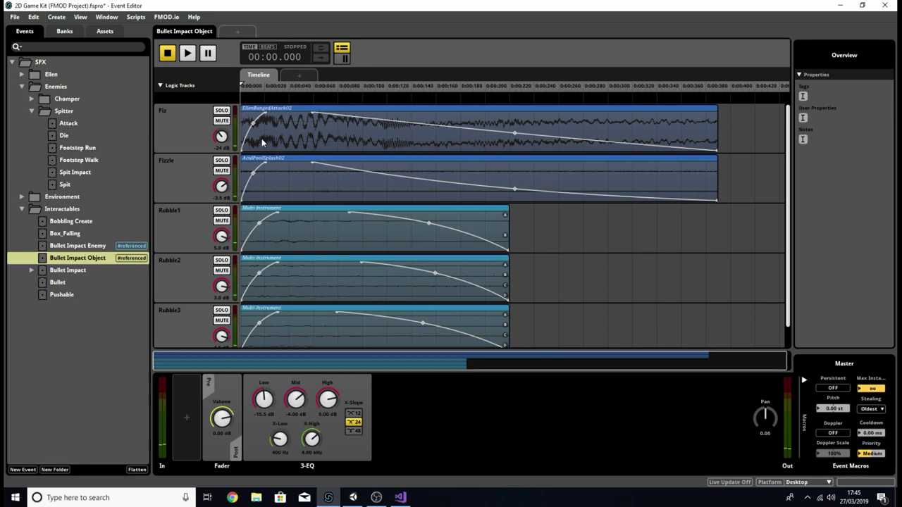
{"action": "scroll", "coordinate": [296, 231], "scroll_direction": "down", "scroll_amount": 1}
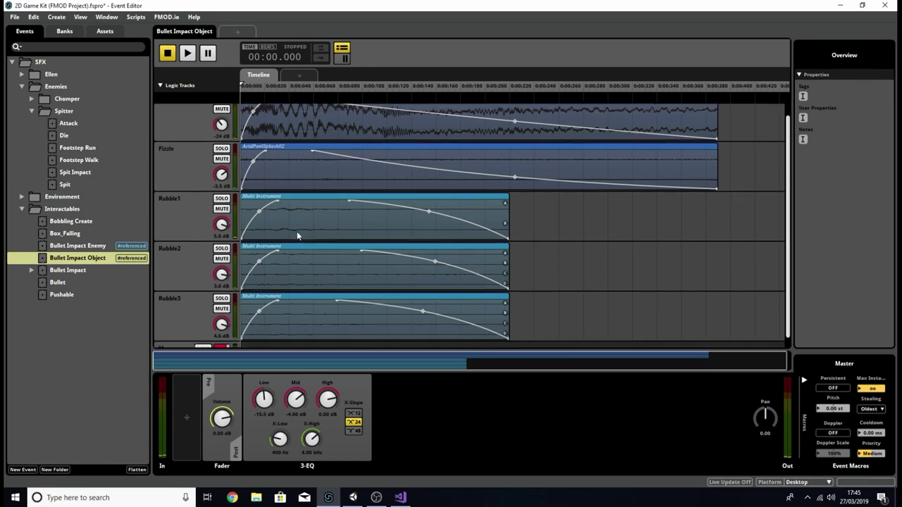
{"action": "scroll", "coordinate": [305, 287], "scroll_direction": "up", "scroll_amount": 1}
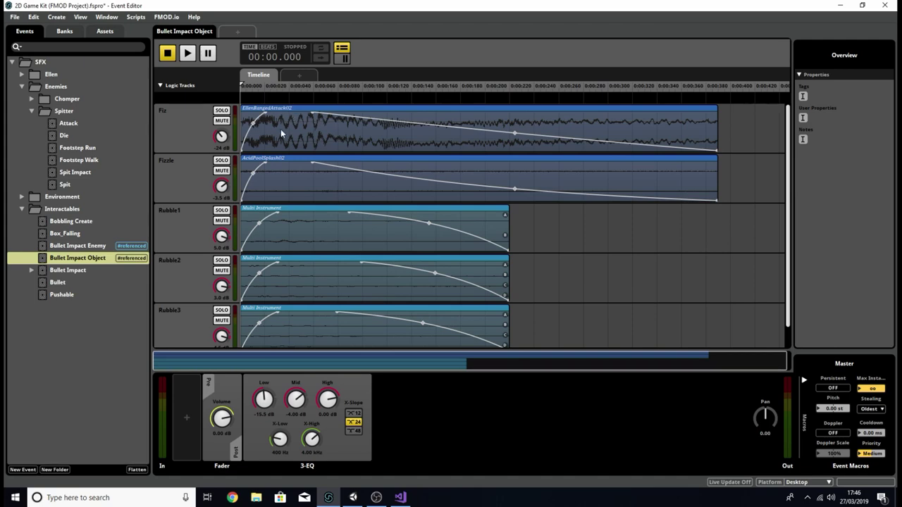
Inspect the Fiz sound's random pitch modulation, then the Fizzle track's AcidPoolSplash02 sound.
{"action": "left_click", "coordinate": [252, 111]}
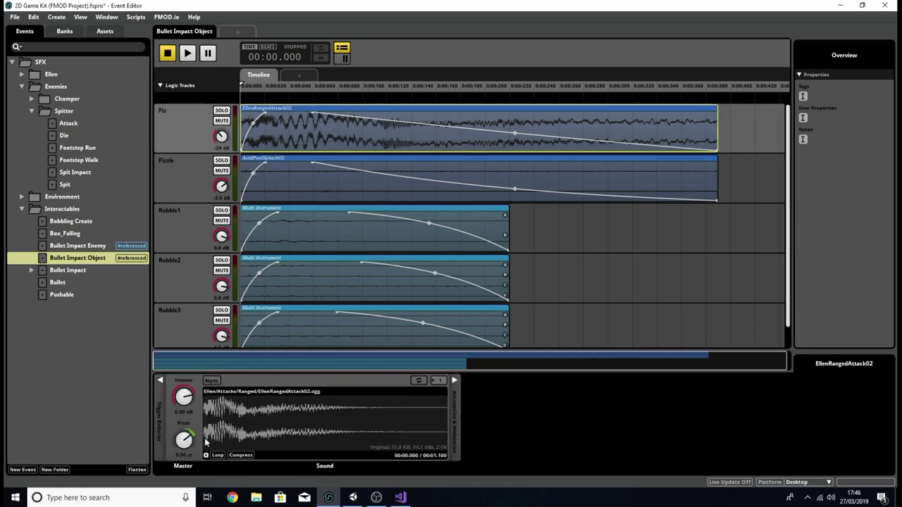
{"action": "left_click", "coordinate": [453, 380]}
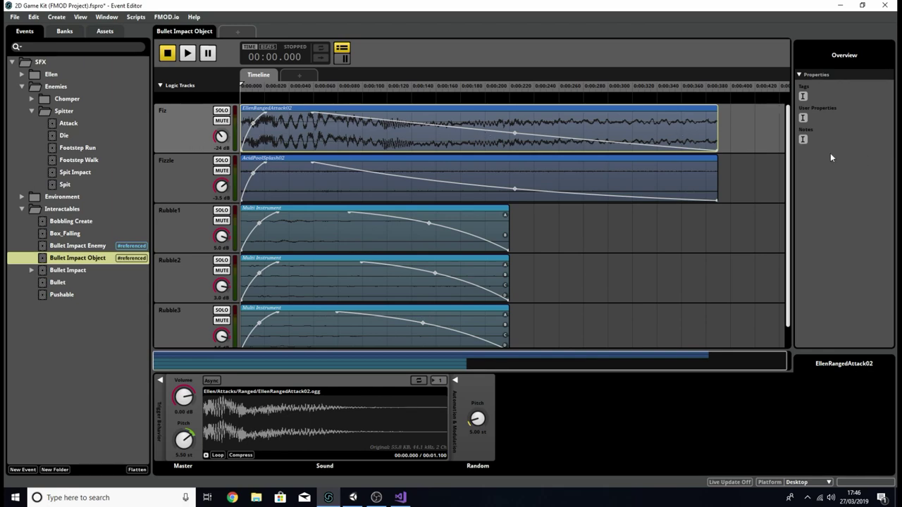
{"action": "left_click", "coordinate": [185, 169]}
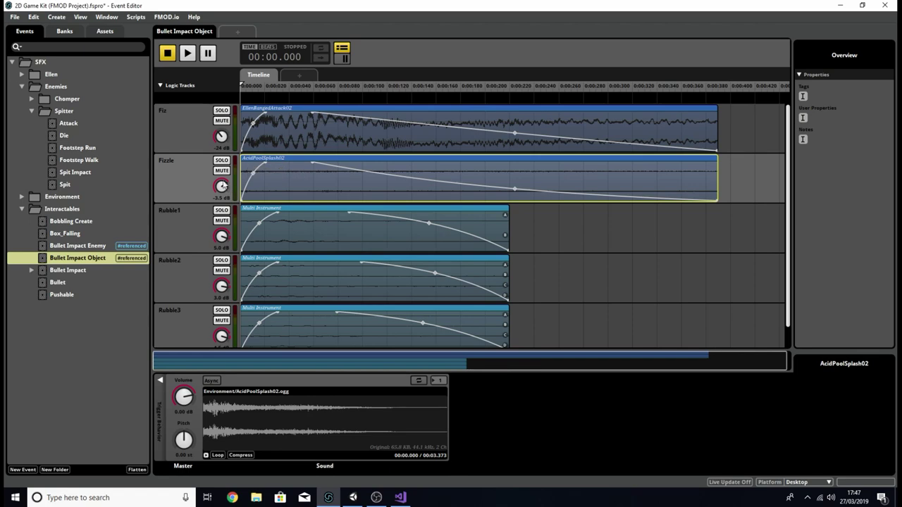
Solo the Fiz track and play the event with only Fiz audible.
{"action": "left_click", "coordinate": [160, 379]}
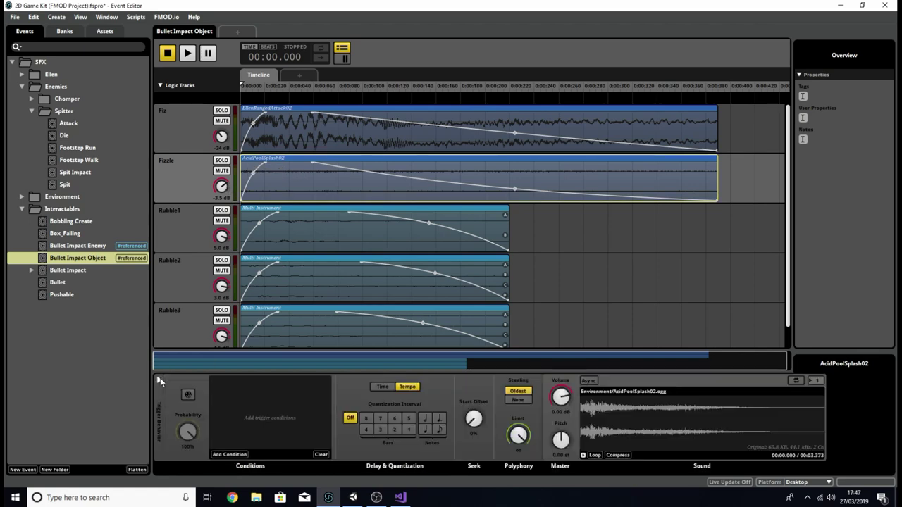
{"action": "left_click", "coordinate": [160, 379]}
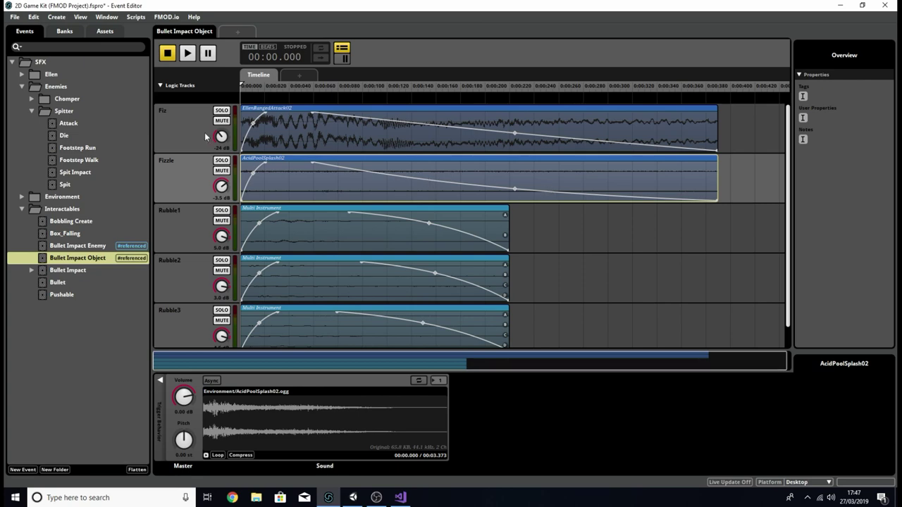
{"action": "left_click", "coordinate": [226, 111]}
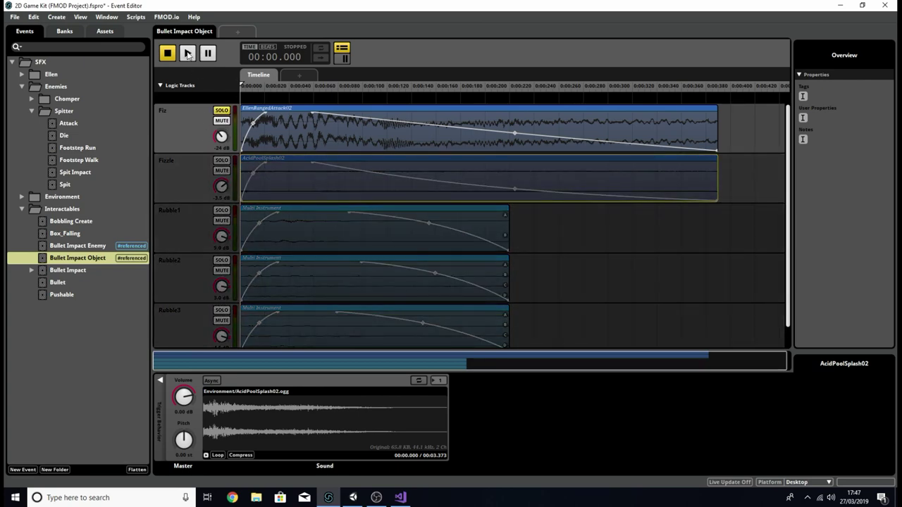
{"action": "left_click", "coordinate": [187, 53]}
Solo and audition the Fizzle track, then move the solo back to Fiz.
{"action": "left_click", "coordinate": [222, 111]}
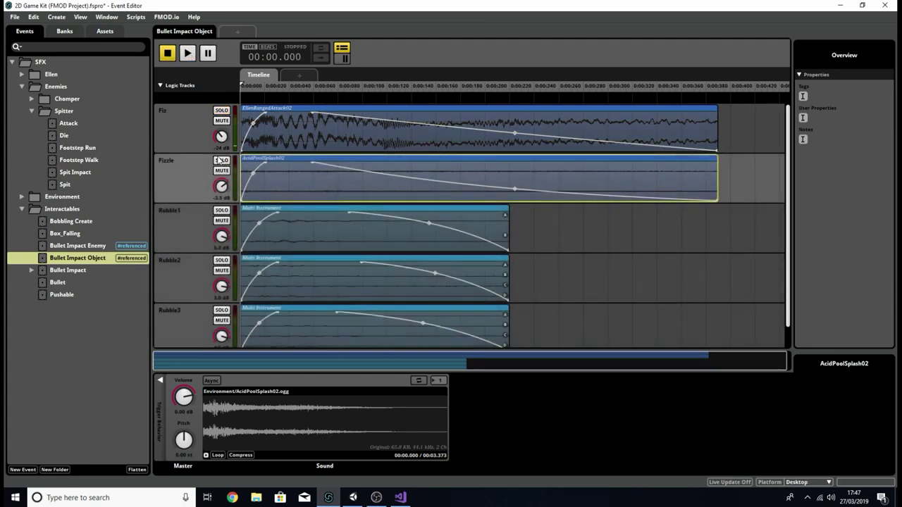
{"action": "left_click", "coordinate": [221, 160]}
{"action": "left_click", "coordinate": [189, 55]}
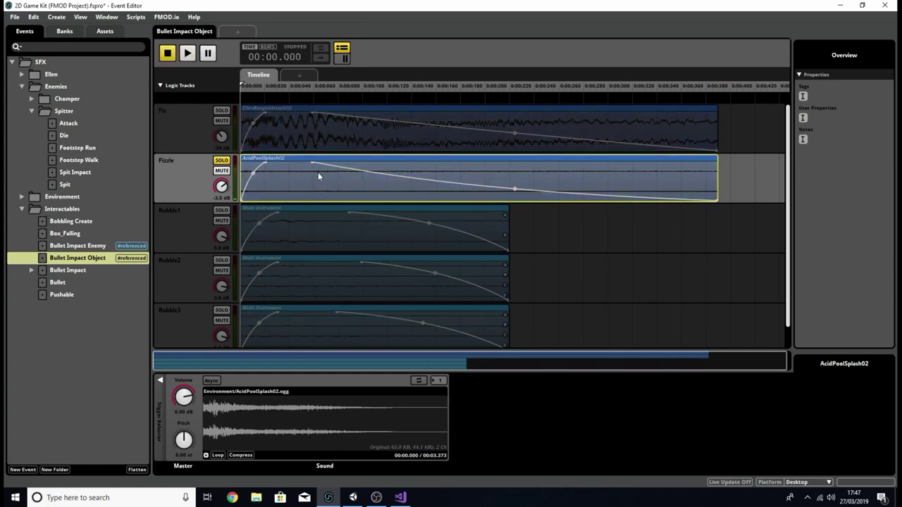
{"action": "left_click", "coordinate": [219, 168]}
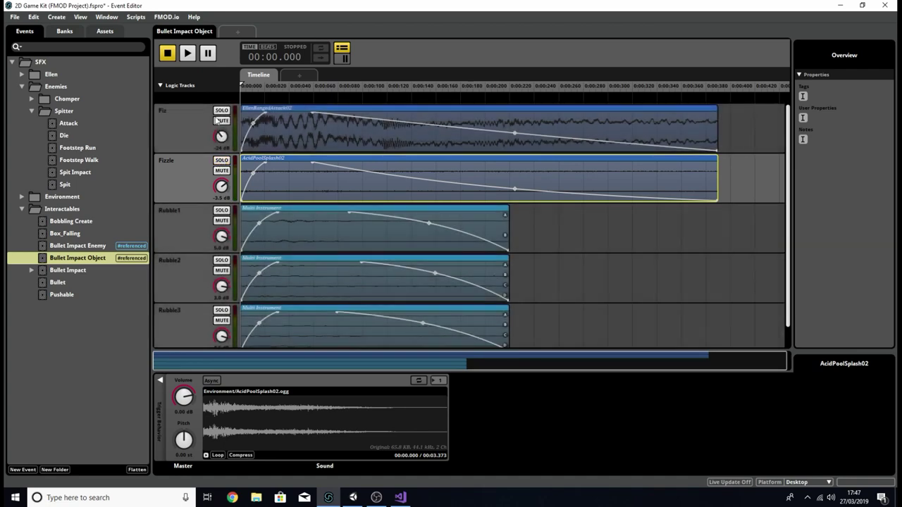
{"action": "left_click", "coordinate": [221, 111]}
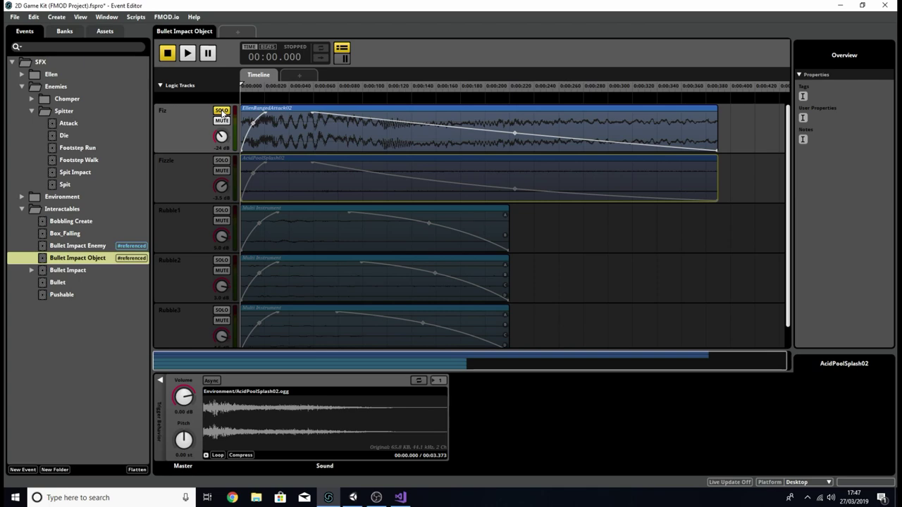
Check the master track's EQ, then show the Fiz track's mixer with its -23.5 dB fader.
{"action": "scroll", "coordinate": [168, 140], "scroll_direction": "down", "scroll_amount": 1}
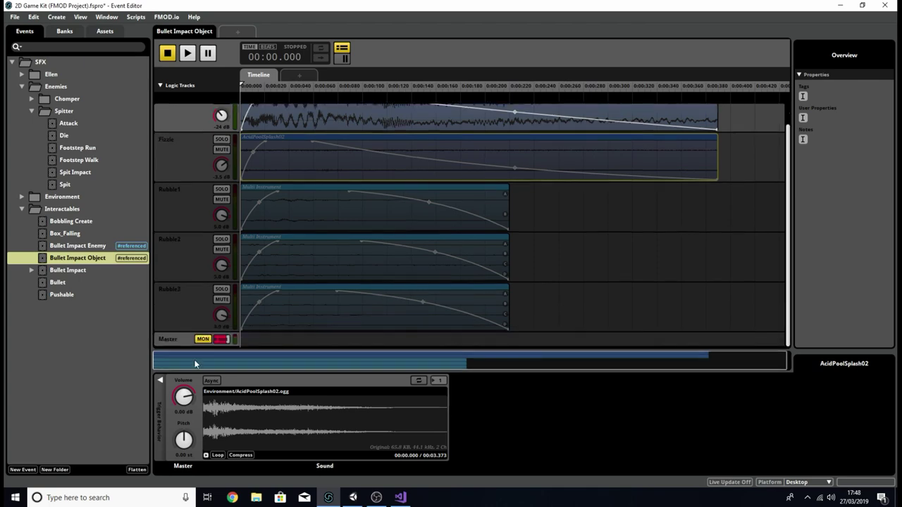
{"action": "left_click", "coordinate": [184, 342]}
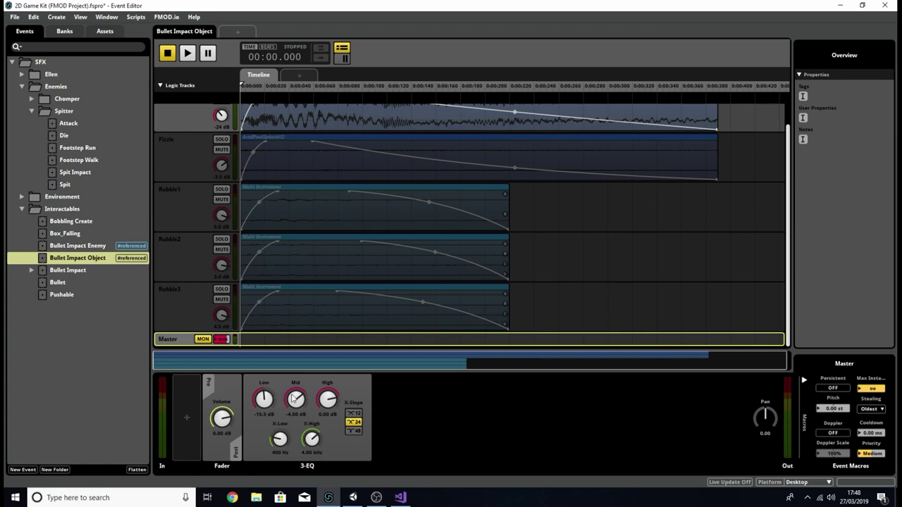
{"action": "scroll", "coordinate": [176, 198], "scroll_direction": "up", "scroll_amount": 1}
{"action": "left_click", "coordinate": [181, 137]}
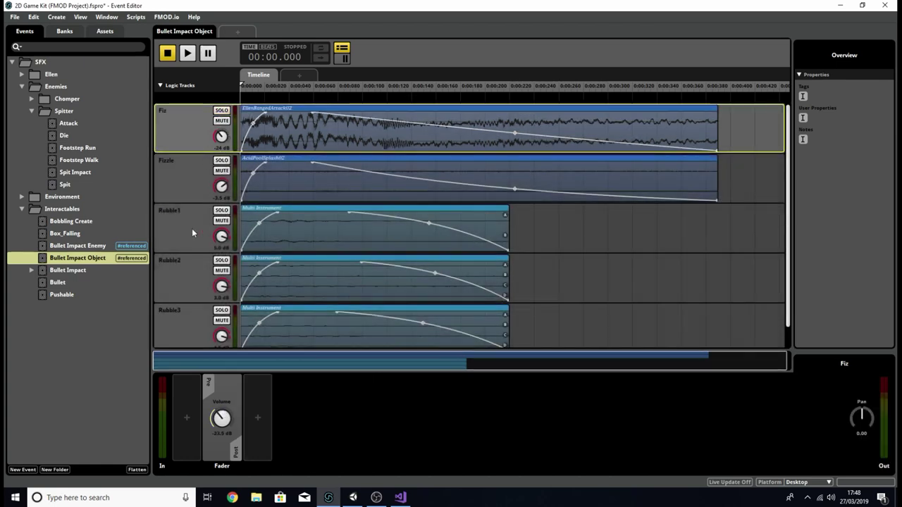
Preview EllenFootstepJump from the Rubble1 multi instrument's playlist.
{"action": "left_click", "coordinate": [178, 215]}
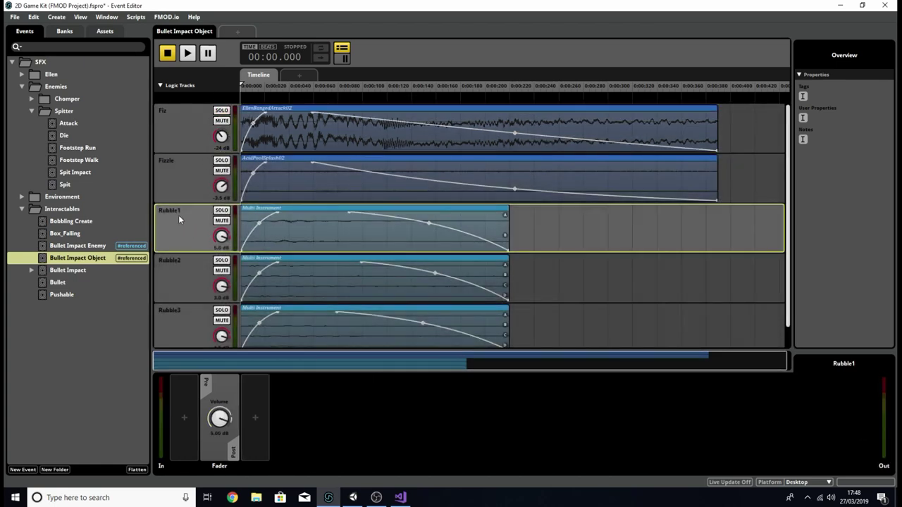
{"action": "left_click", "coordinate": [284, 209]}
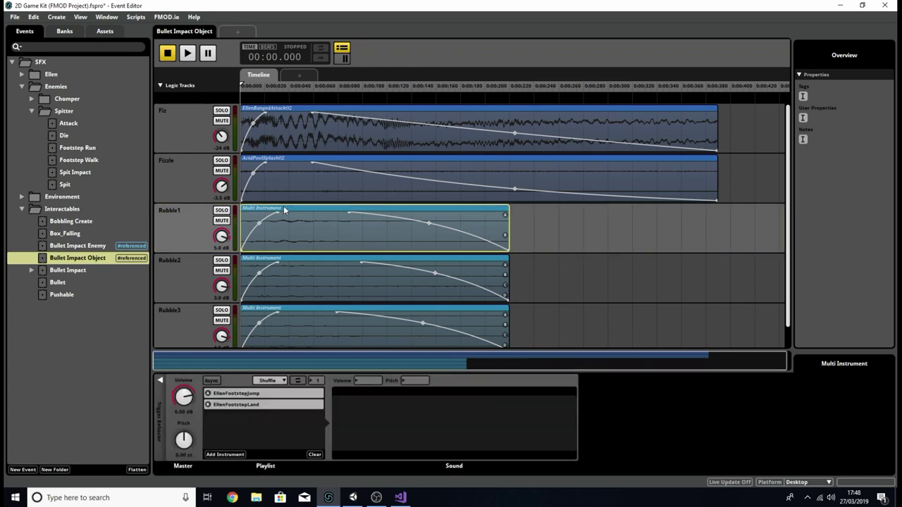
{"action": "left_click", "coordinate": [259, 396]}
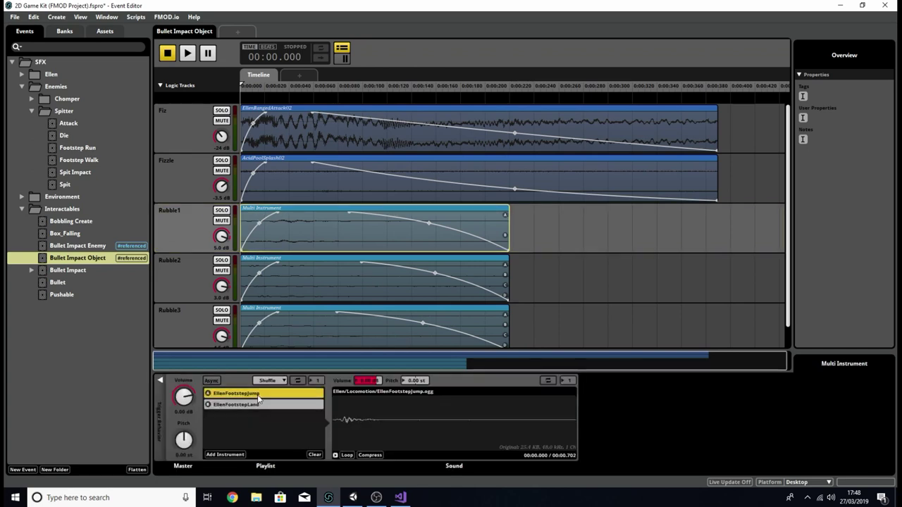
{"action": "left_click", "coordinate": [335, 456]}
Select EllenFootstepStone01 in Rubble2's playlist and preview EllenFootstep02 in Rubble3's.
{"action": "left_click", "coordinate": [204, 265]}
{"action": "left_click", "coordinate": [314, 277]}
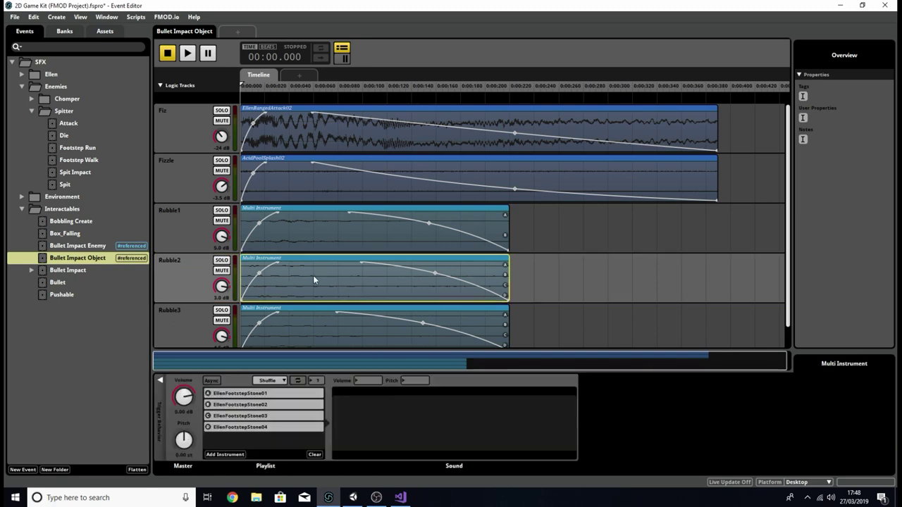
{"action": "left_click", "coordinate": [241, 395]}
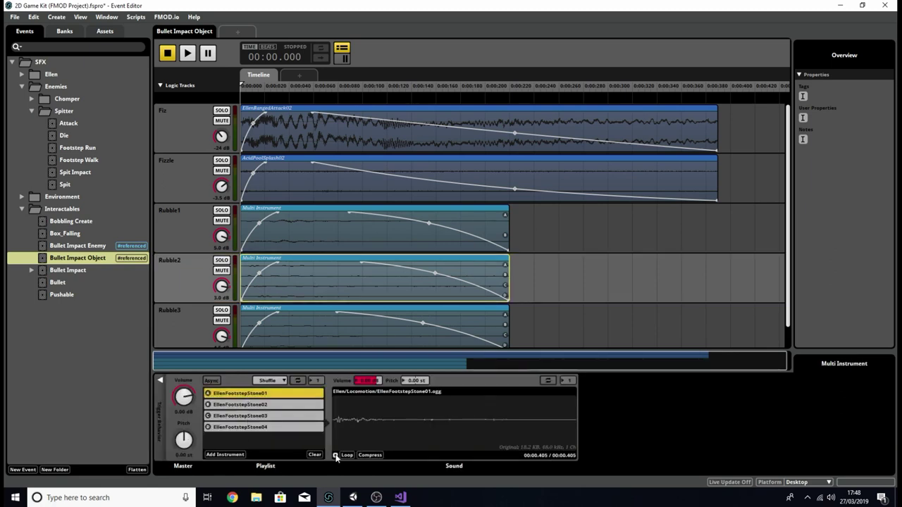
{"action": "left_click", "coordinate": [175, 334]}
{"action": "left_click", "coordinate": [308, 311]}
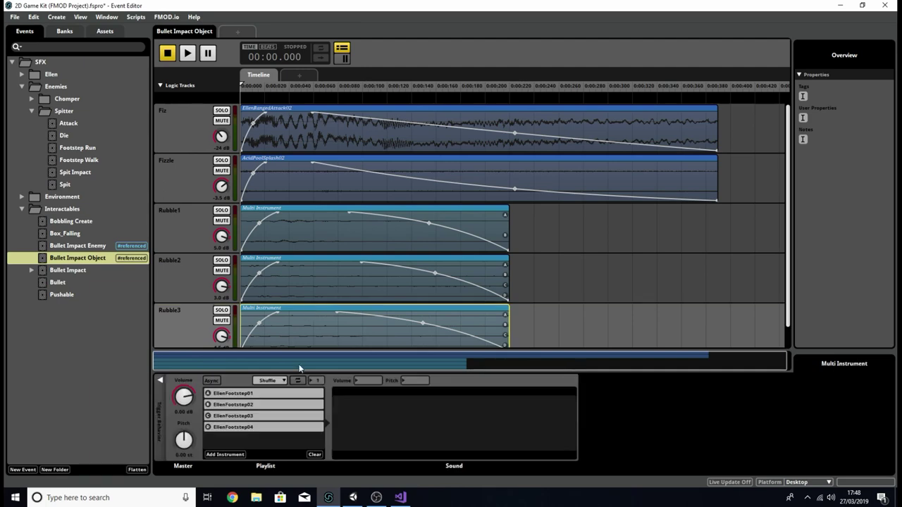
{"action": "left_click", "coordinate": [279, 404]}
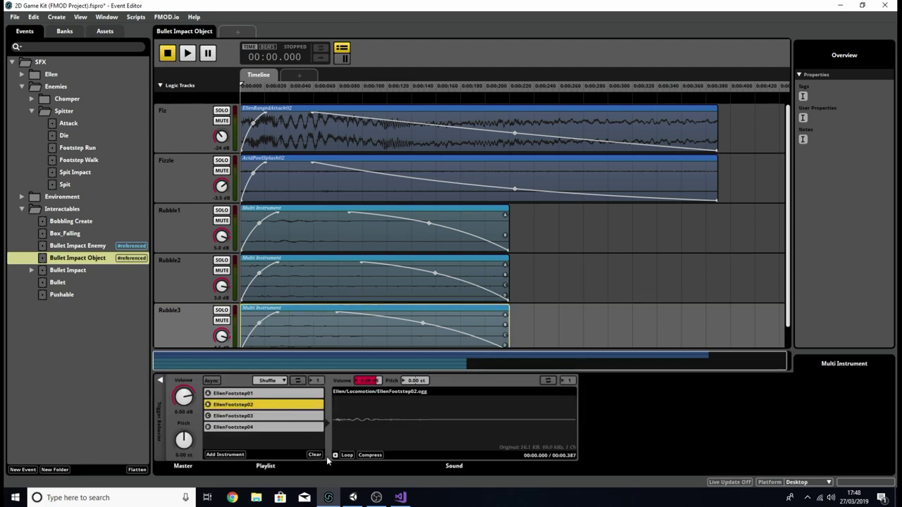
{"action": "left_click", "coordinate": [337, 444]}
Reopen Rubble1's playlist and play the whole Bullet Impact Object event.
{"action": "scroll", "coordinate": [313, 331], "scroll_direction": "down", "scroll_amount": 1}
{"action": "scroll", "coordinate": [296, 226], "scroll_direction": "up", "scroll_amount": 1}
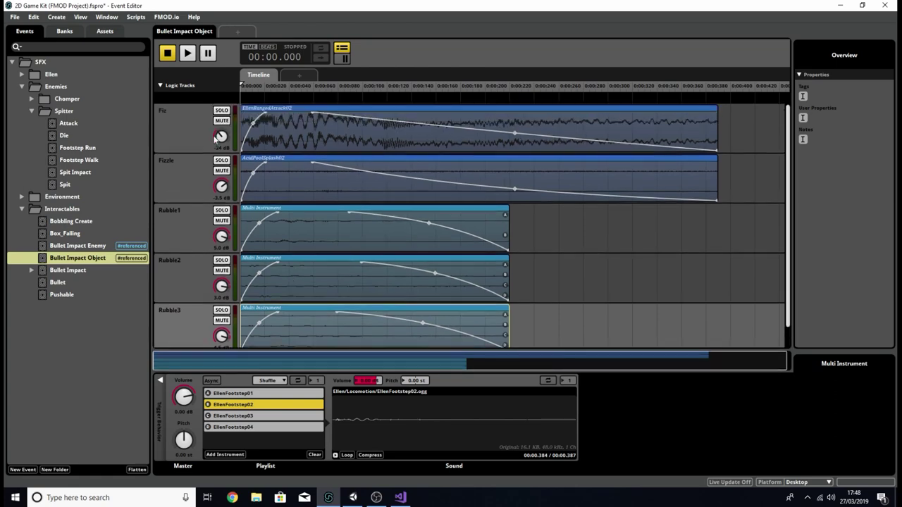
{"action": "left_click", "coordinate": [304, 224]}
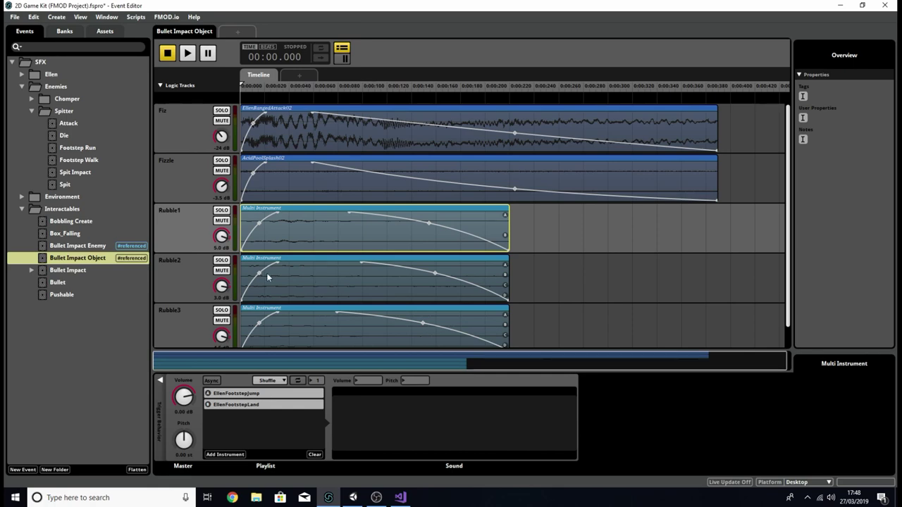
{"action": "scroll", "coordinate": [278, 215], "scroll_direction": "down", "scroll_amount": 1}
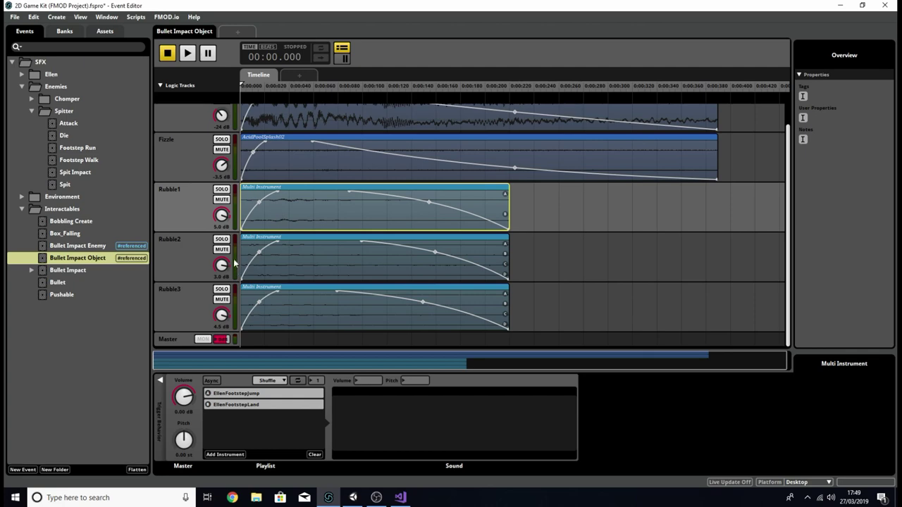
{"action": "left_click", "coordinate": [185, 53]}
{"action": "scroll", "coordinate": [348, 157], "scroll_direction": "up", "scroll_amount": 1}
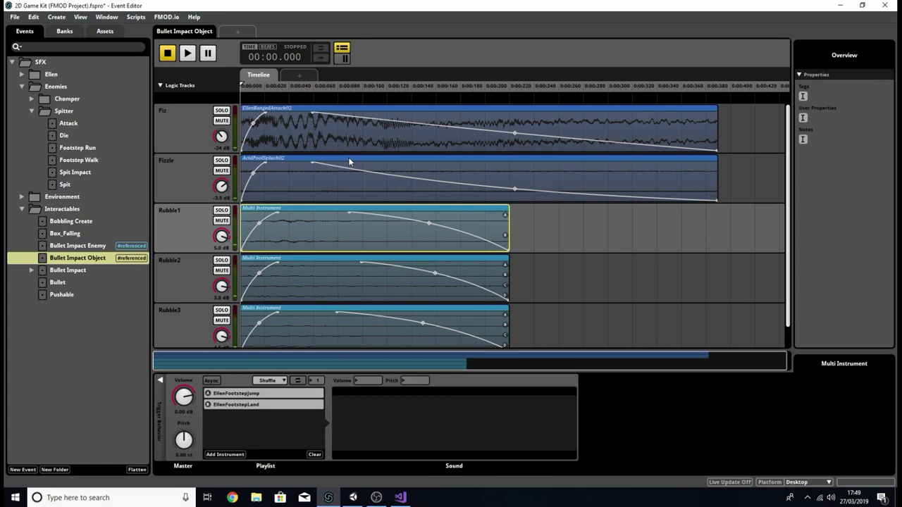
{"action": "scroll", "coordinate": [348, 157], "scroll_direction": "down", "scroll_amount": 1}
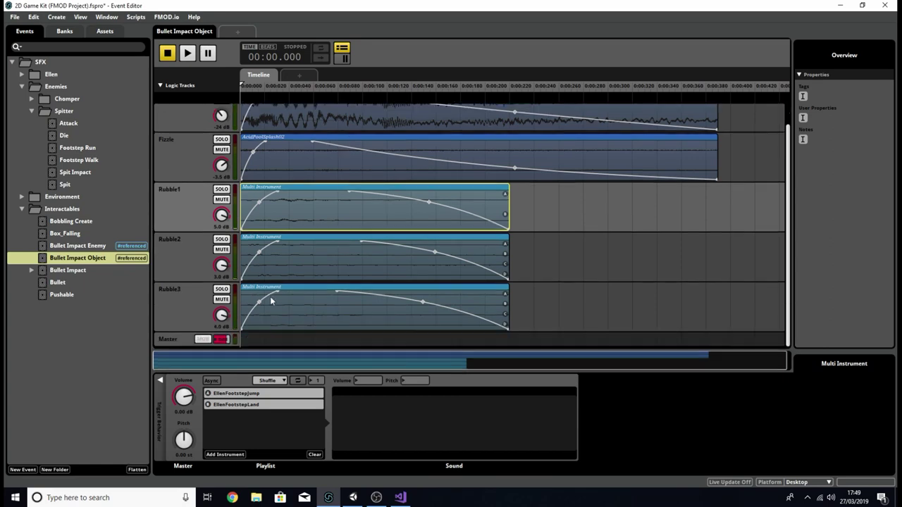
Display the master track's 3-EQ: Low -15.5 dB, Mid -4.00 dB, High 0.00 dB.
{"action": "left_click", "coordinate": [184, 339]}
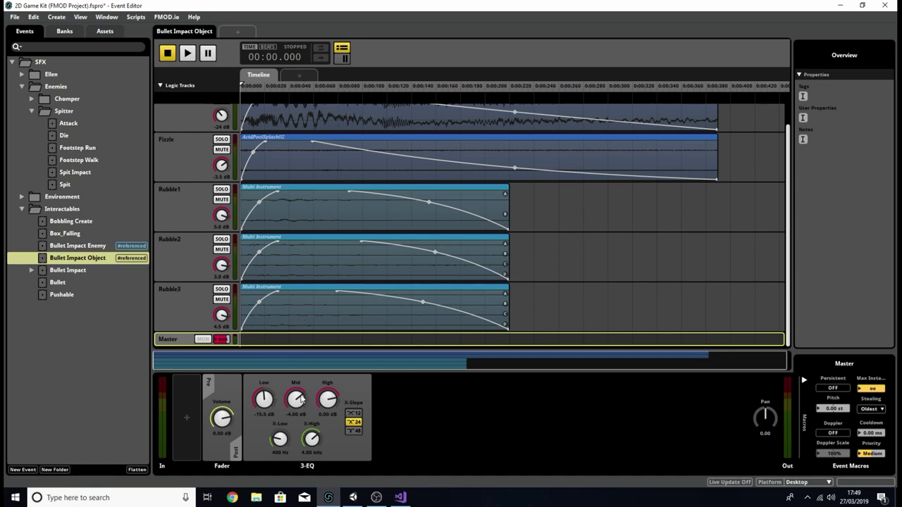
{"action": "scroll", "coordinate": [207, 250], "scroll_direction": "up", "scroll_amount": 1}
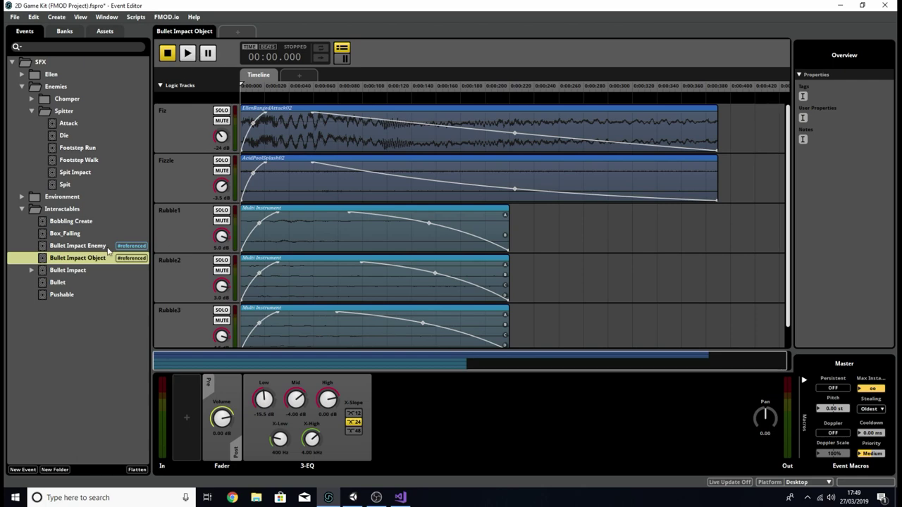
Open Bullet Impact Enemy, solo the Zap track, select its clip and play the event.
{"action": "left_click", "coordinate": [78, 246]}
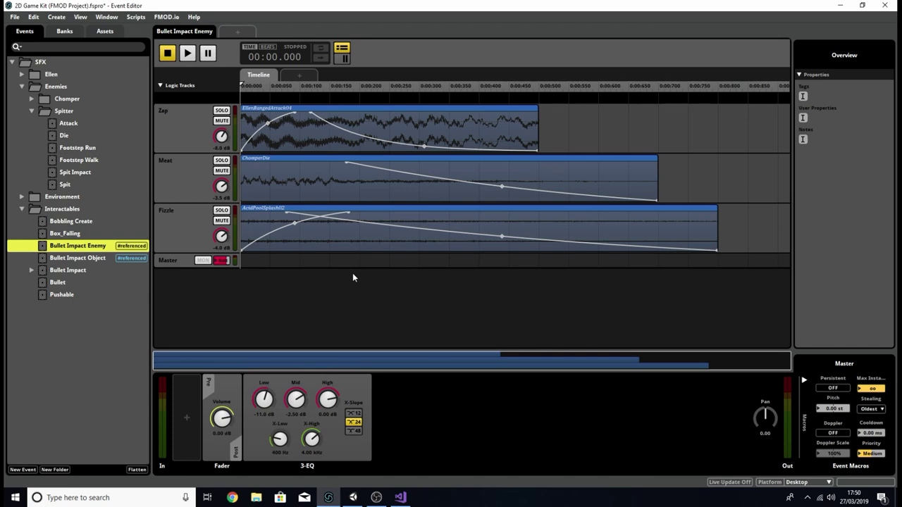
{"action": "left_click", "coordinate": [222, 110]}
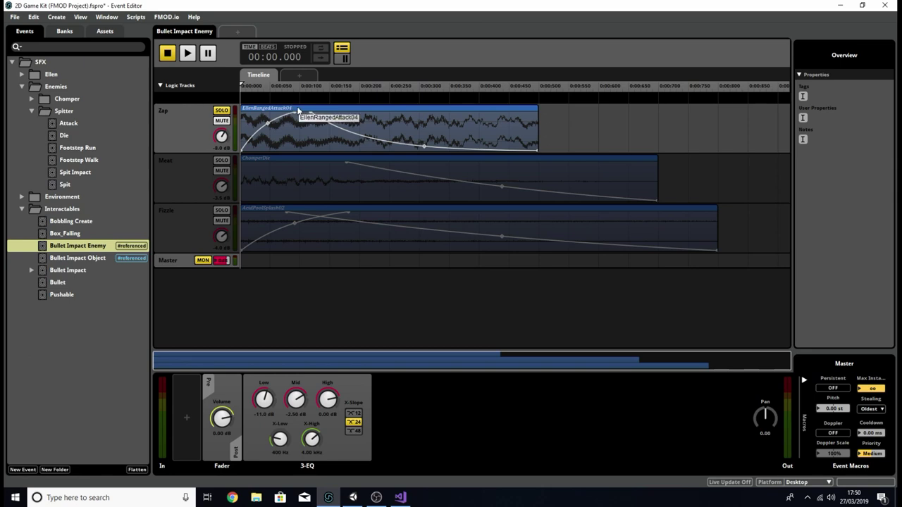
{"action": "left_click", "coordinate": [298, 111]}
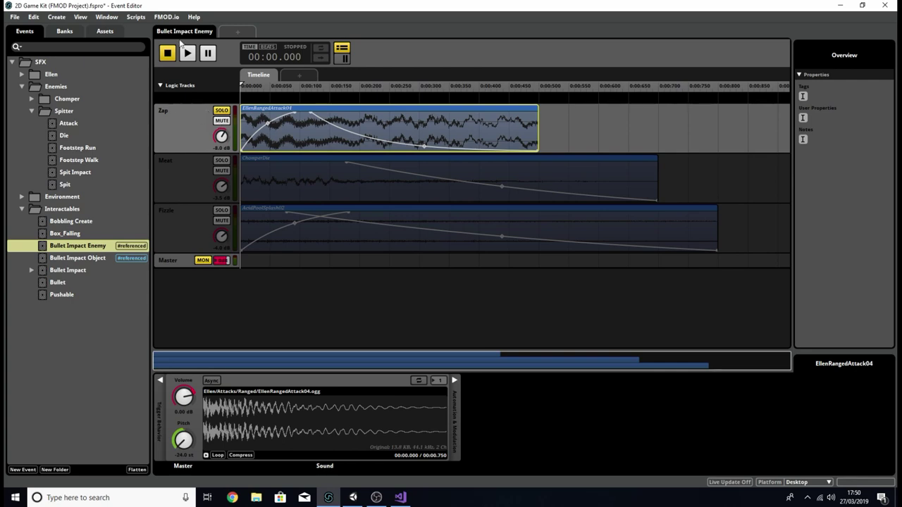
{"action": "left_click", "coordinate": [189, 53]}
Reveal Zap's random modulation, retrigger repeatedly to hear pitch variation, then unsolo Zap.
{"action": "left_click", "coordinate": [454, 382]}
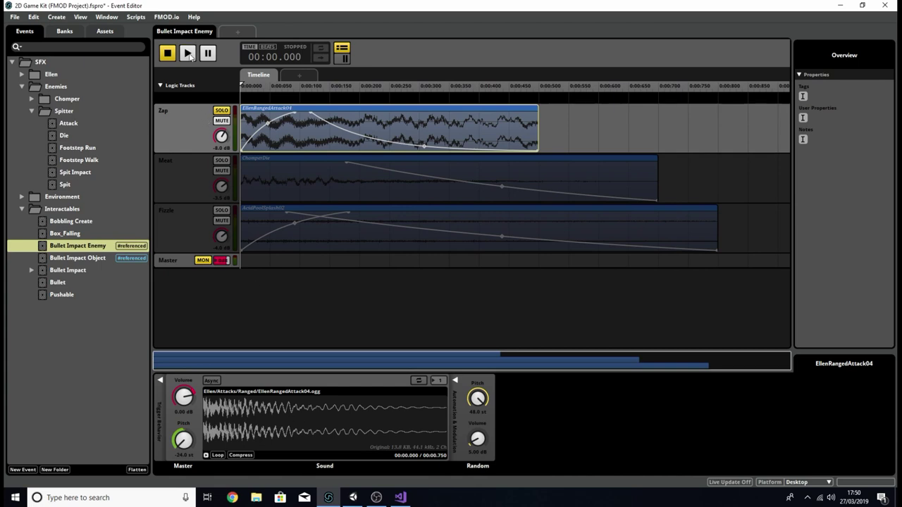
{"action": "left_click", "coordinate": [188, 54]}
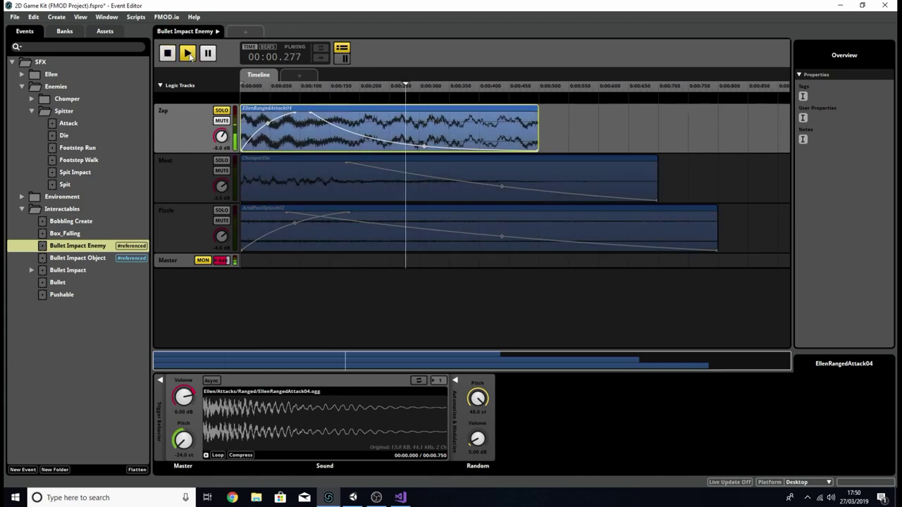
{"action": "left_click", "coordinate": [189, 55]}
{"action": "left_click", "coordinate": [190, 56]}
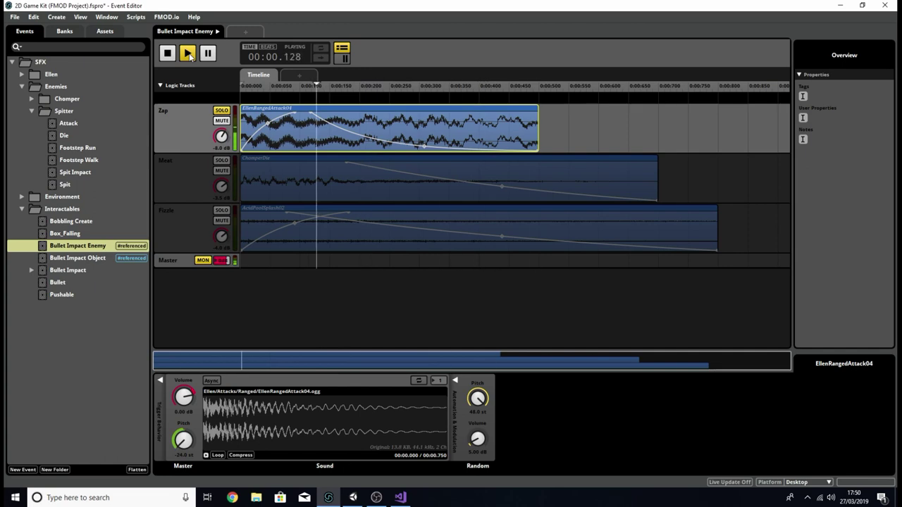
{"action": "left_click", "coordinate": [191, 56]}
{"action": "left_click", "coordinate": [192, 56]}
{"action": "left_click", "coordinate": [192, 57]}
{"action": "left_click", "coordinate": [192, 56]}
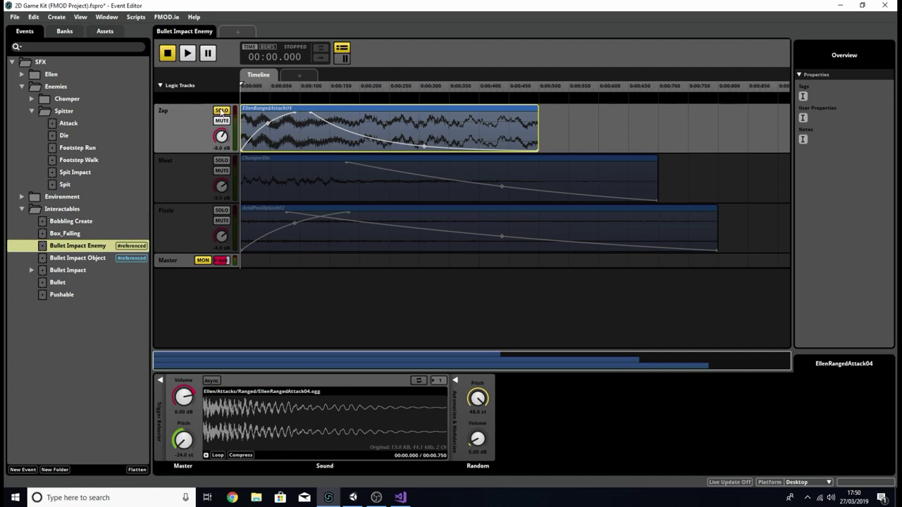
{"action": "left_click", "coordinate": [221, 110]}
{"action": "left_click", "coordinate": [199, 166]}
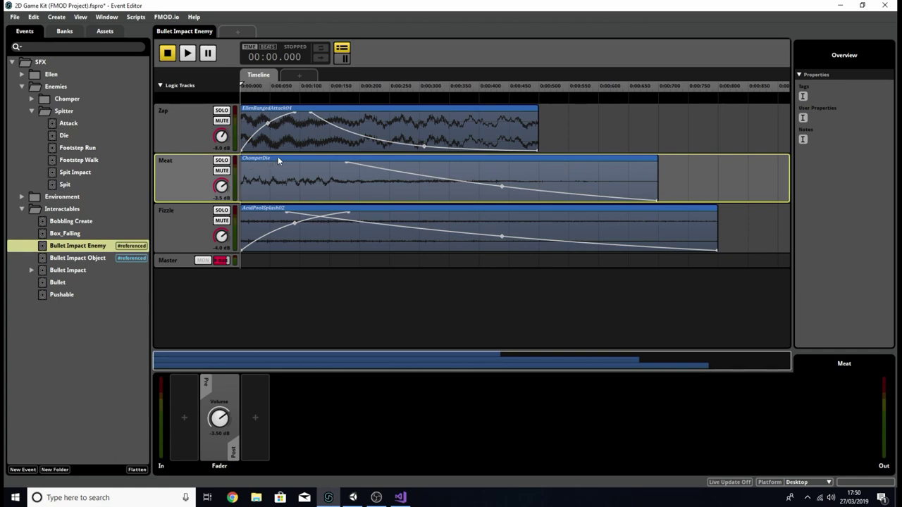
Audition the Bullet Impact Enemy event with the Meat track soloed, then unsolo Meat.
{"action": "left_click", "coordinate": [221, 160]}
{"action": "left_click", "coordinate": [187, 55]}
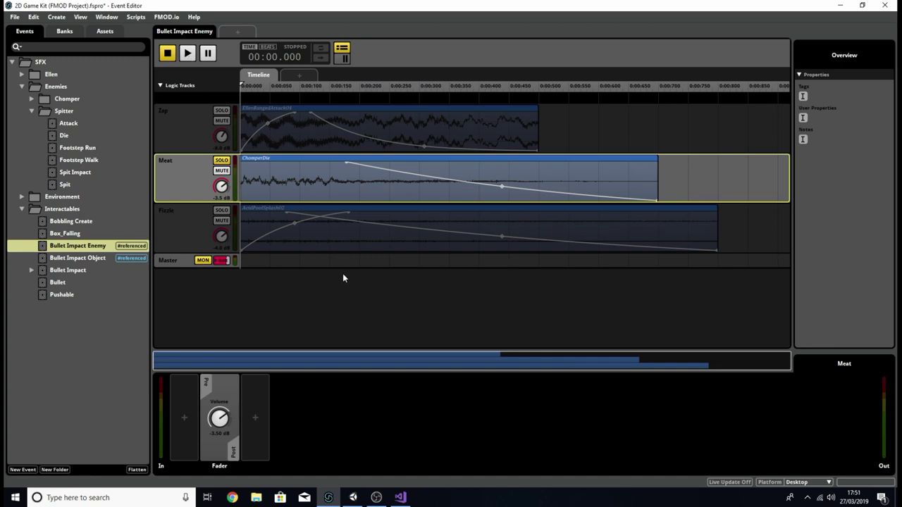
{"action": "left_click", "coordinate": [228, 160]}
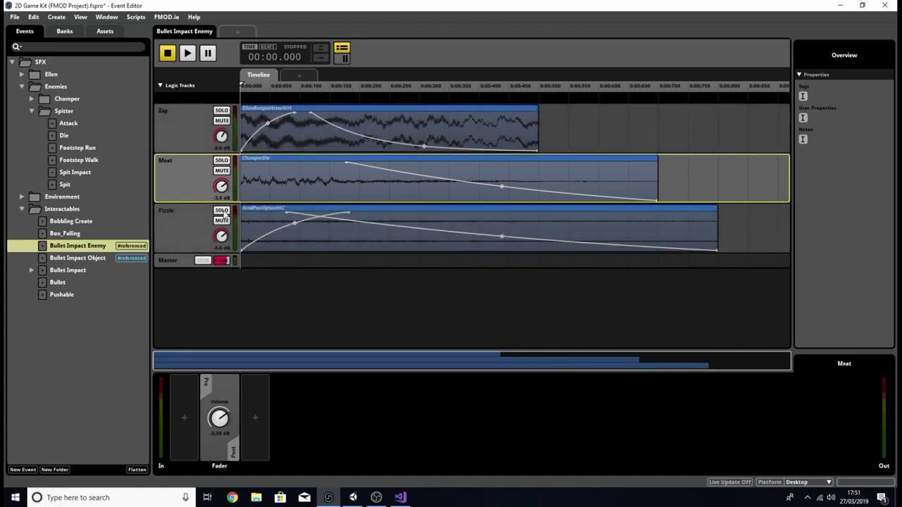
Audition Fizzle soloed, inspect its AcidPoolSplash02 clip, then unsolo it and play all layers.
{"action": "left_click", "coordinate": [229, 214]}
{"action": "left_click", "coordinate": [223, 210]}
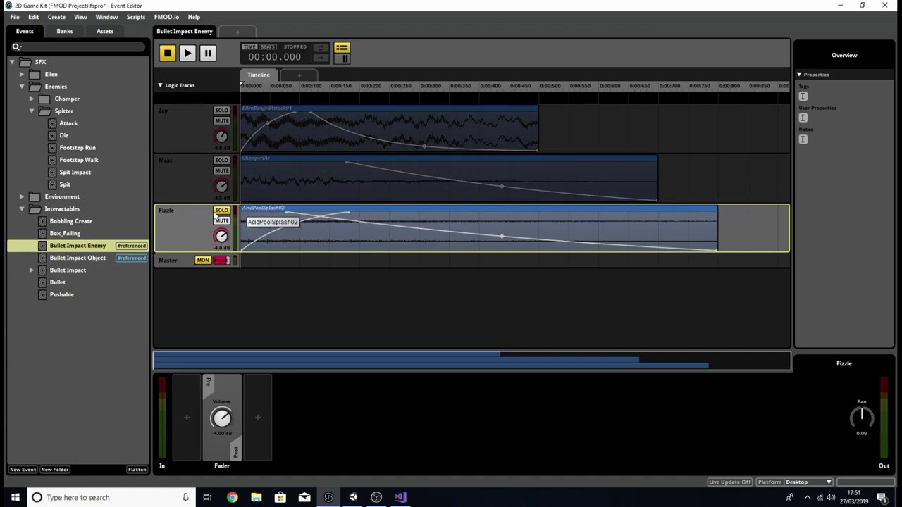
{"action": "left_click", "coordinate": [258, 210]}
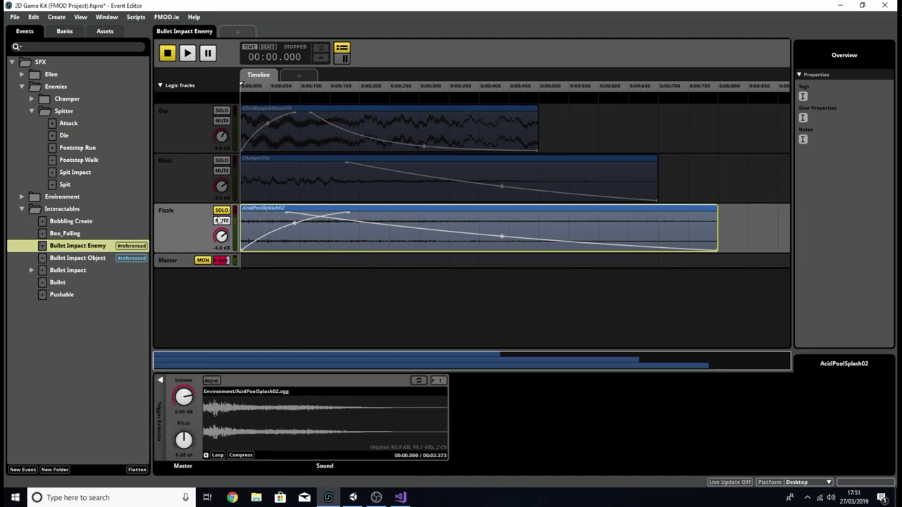
{"action": "left_click", "coordinate": [188, 52]}
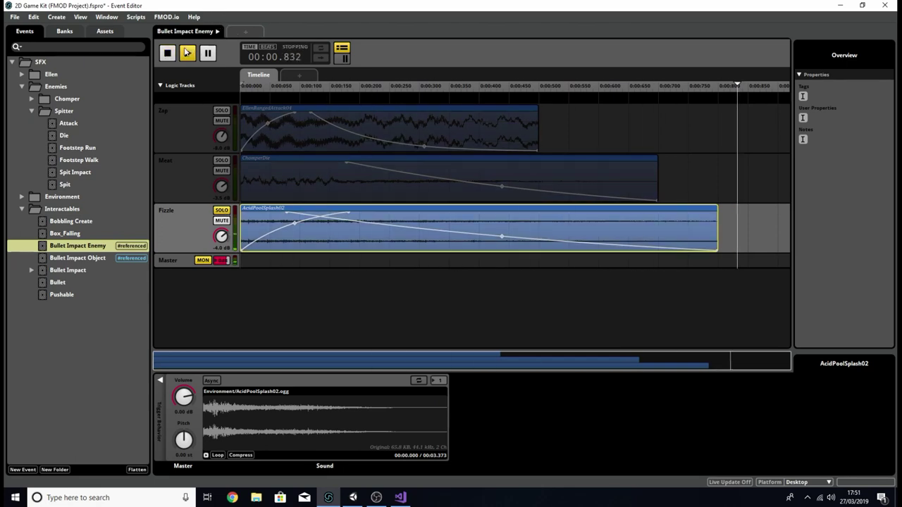
{"action": "left_click", "coordinate": [225, 211]}
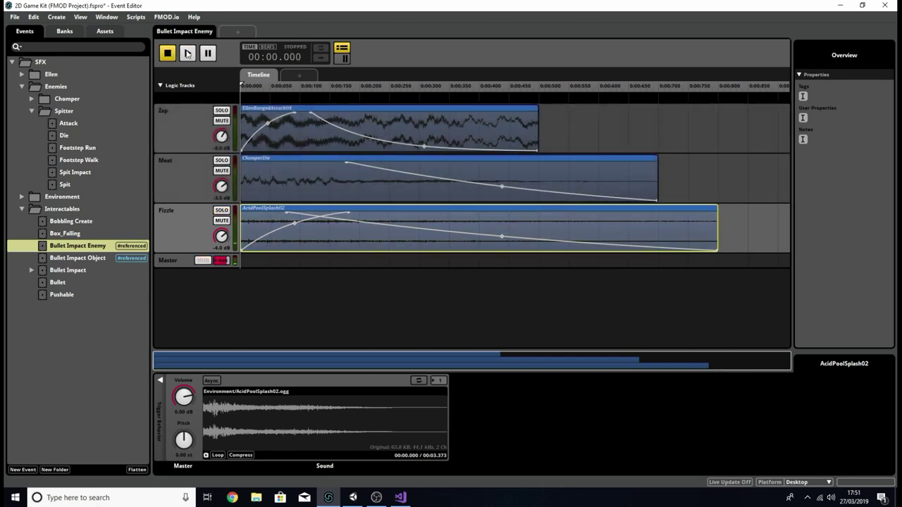
{"action": "left_click", "coordinate": [188, 53]}
Set the master track's 3-EQ Low band to -6.50 dB and audition the event.
{"action": "left_click", "coordinate": [179, 263]}
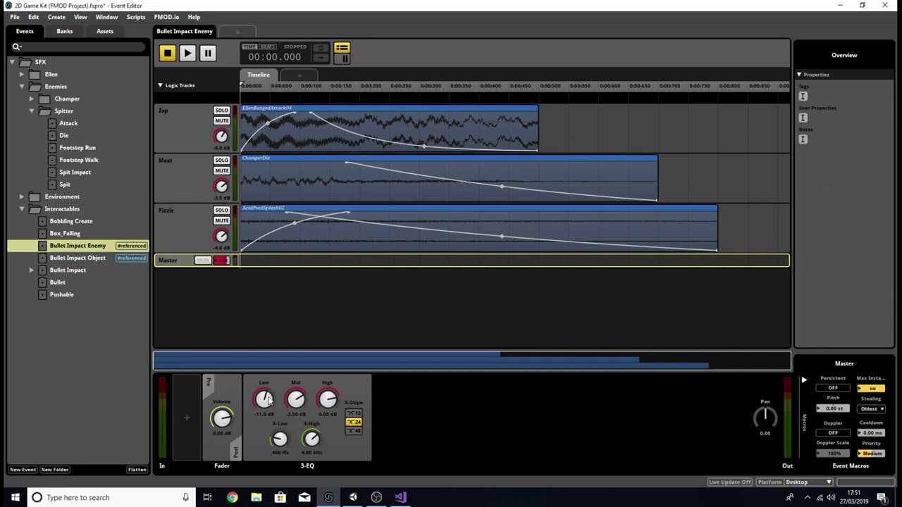
{"action": "scroll", "coordinate": [265, 399], "scroll_direction": "up", "scroll_amount": 5}
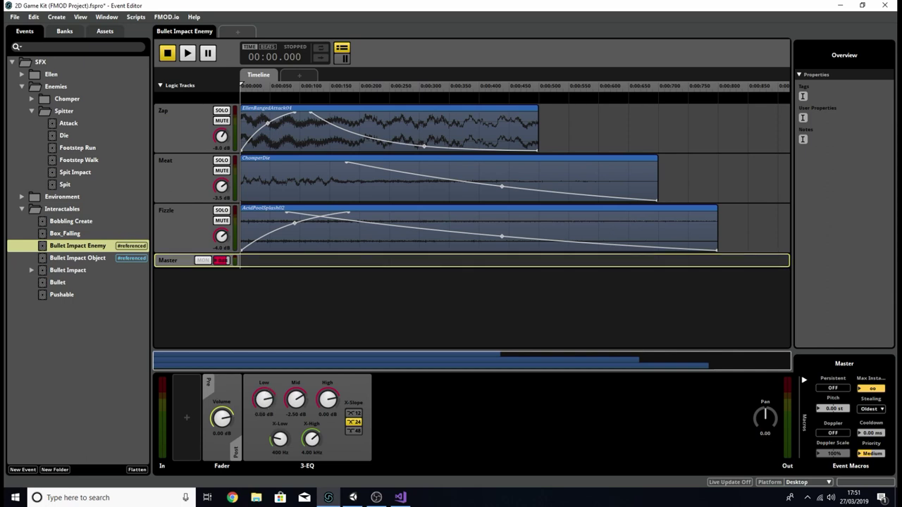
{"action": "left_click", "coordinate": [187, 54]}
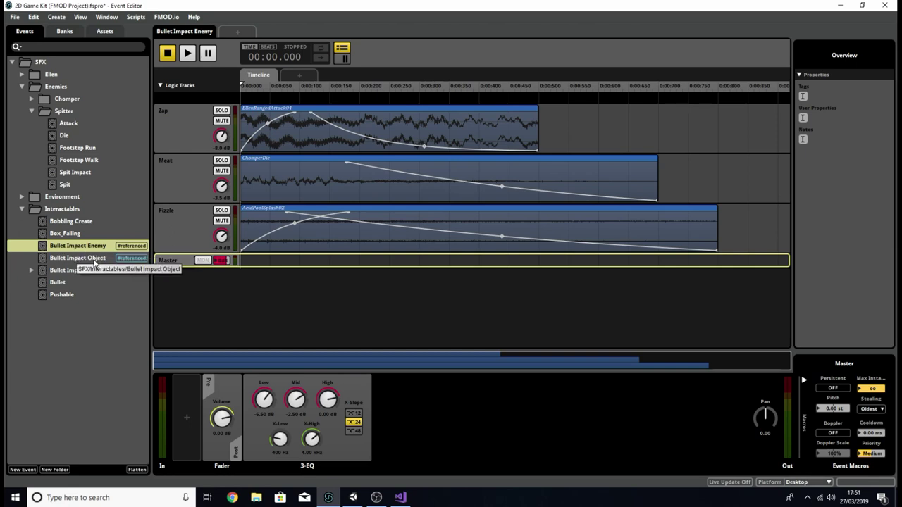
Sweep Bullet Impact's BulletCollide from 1.18 to 2.00, checking the Object and Enemy events.
{"action": "left_click", "coordinate": [61, 271]}
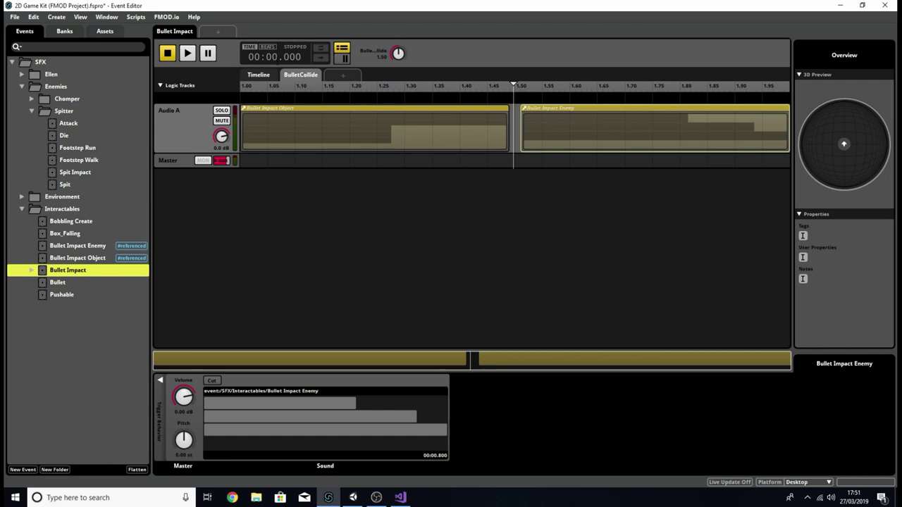
{"action": "mouse_move", "coordinate": [398, 53]}
{"action": "left_mouse_down"}
{"action": "mouse_move", "coordinate": [398, 85]}
{"action": "mouse_move", "coordinate": [398, 48]}
{"action": "mouse_move", "coordinate": [398, 59]}
{"action": "left_mouse_up"}
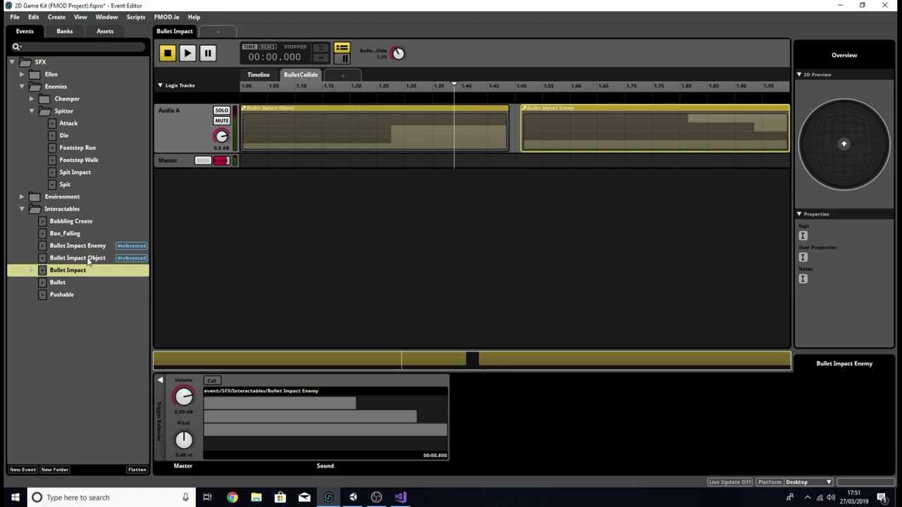
{"action": "double_click", "coordinate": [289, 127]}
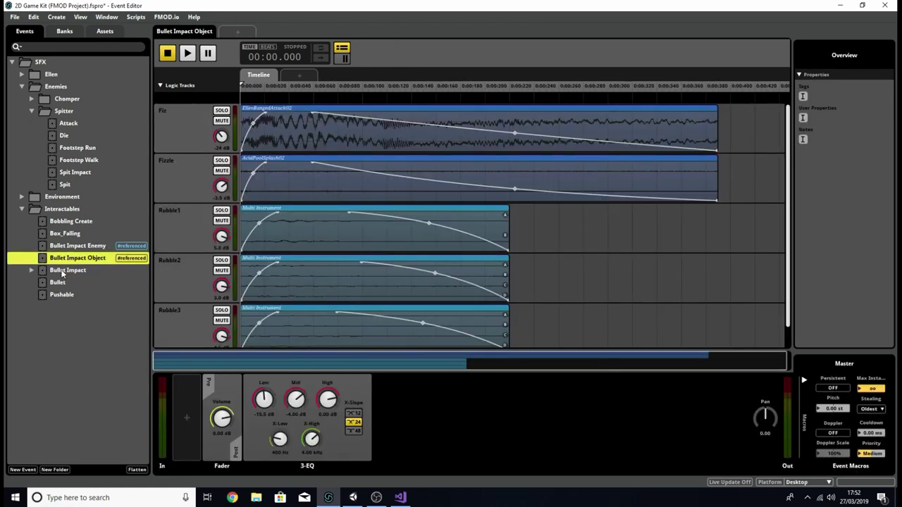
{"action": "left_click", "coordinate": [65, 270]}
{"action": "left_click", "coordinate": [551, 85]}
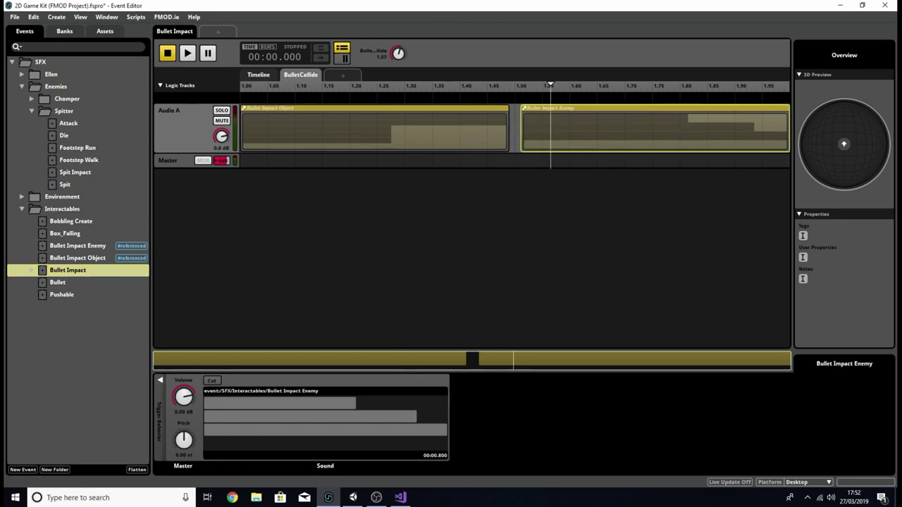
{"action": "left_click_drag", "start_coordinate": [551, 85], "coordinate": [788, 85]}
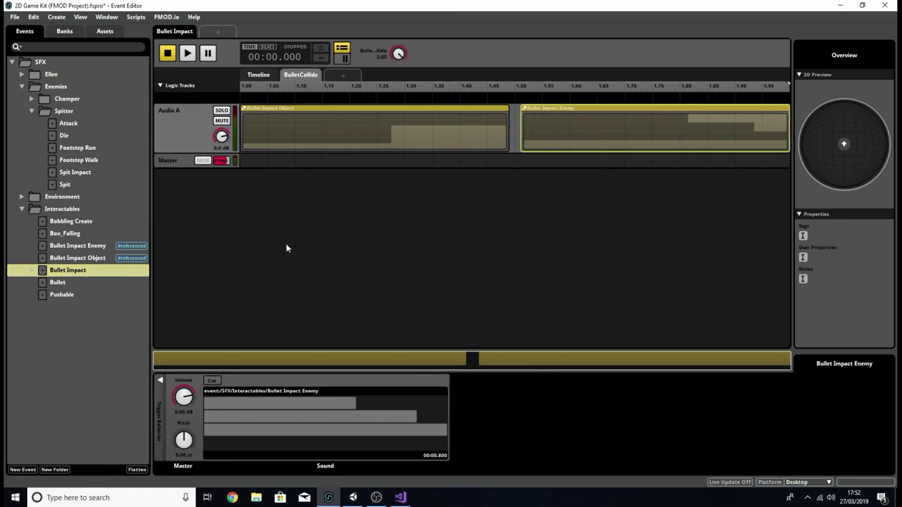
{"action": "left_click", "coordinate": [68, 246]}
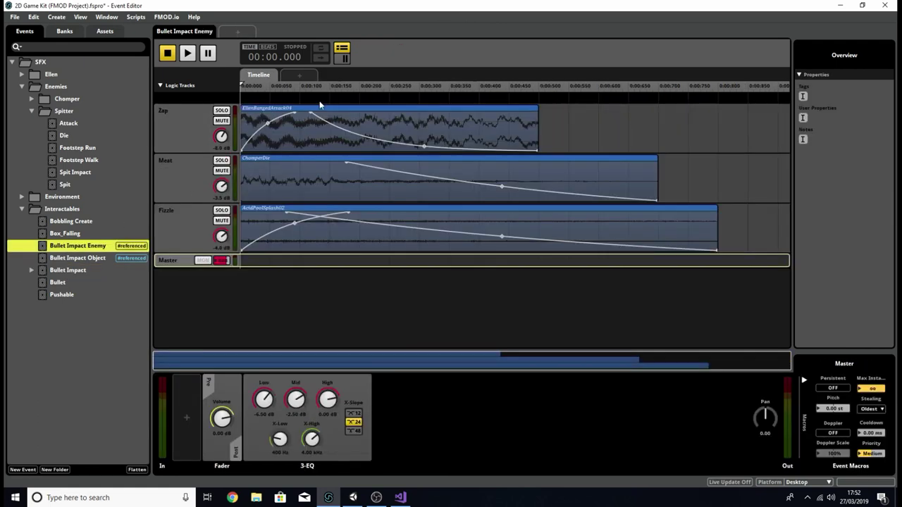
{"action": "left_click", "coordinate": [79, 270]}
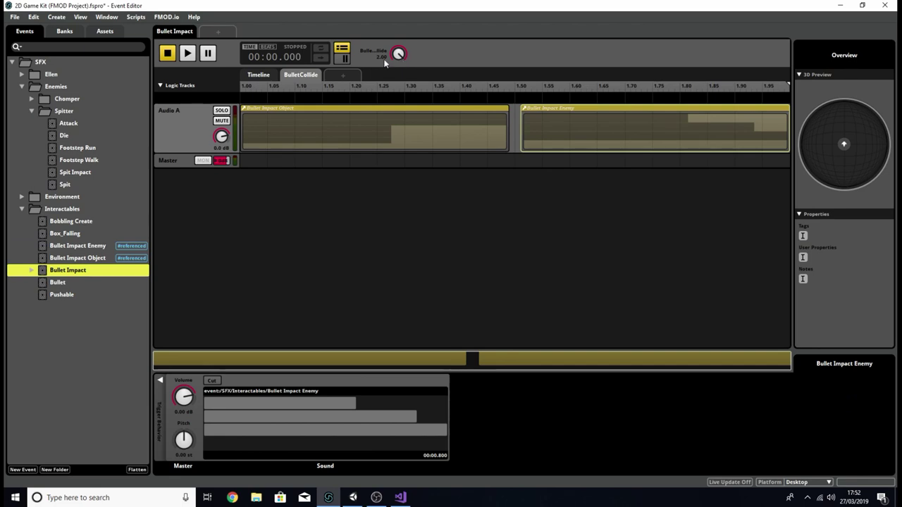
Try BulletCollide at 1.61, 1.82, 1.28, 1.11 and 1.12, then build Desktop banks and return to Unity.
{"action": "left_click_drag", "start_coordinate": [399, 55], "coordinate": [399, 97]}
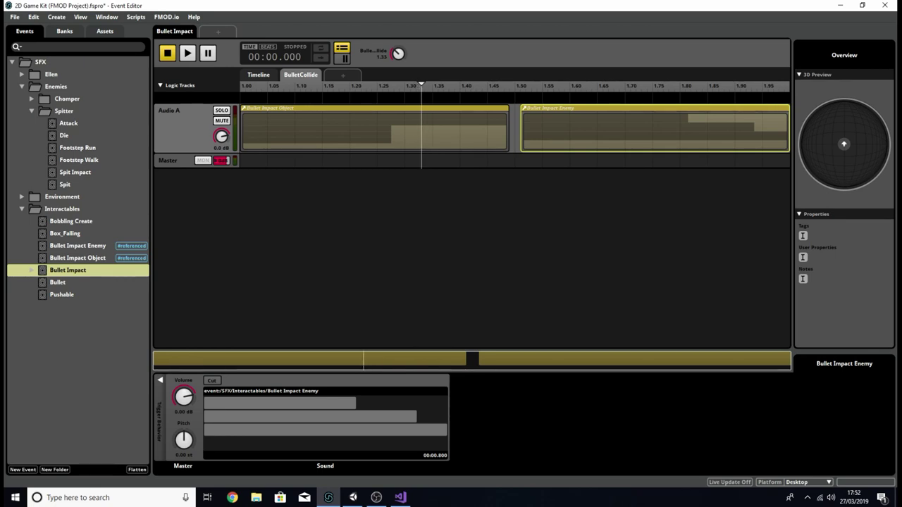
{"action": "left_click_drag", "start_coordinate": [398, 98], "coordinate": [398, 66]}
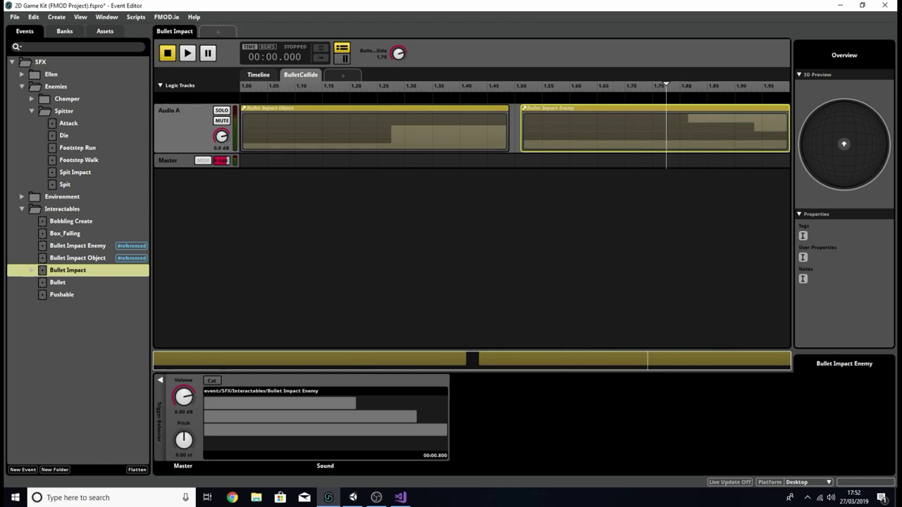
{"action": "left_click_drag", "start_coordinate": [399, 66], "coordinate": [398, 101]}
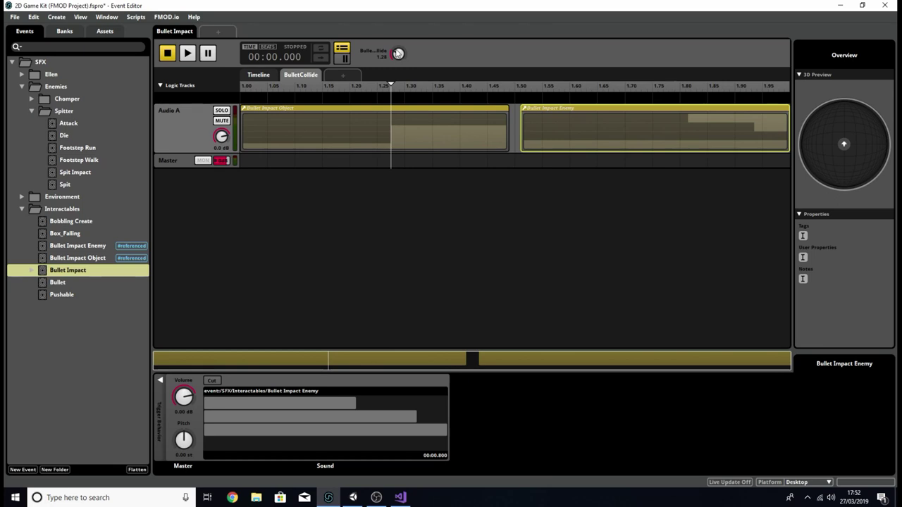
{"action": "mouse_move", "coordinate": [399, 53]}
{"action": "left_mouse_down"}
{"action": "mouse_move", "coordinate": [398, 69]}
{"action": "mouse_move", "coordinate": [398, 61]}
{"action": "left_mouse_up"}
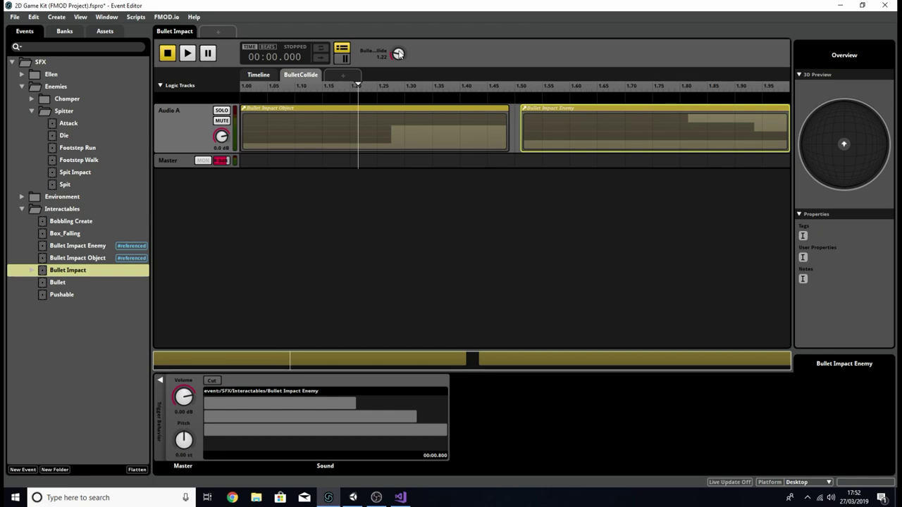
{"action": "mouse_move", "coordinate": [399, 54]}
{"action": "left_mouse_down"}
{"action": "mouse_move", "coordinate": [398, 74]}
{"action": "mouse_move", "coordinate": [398, 28]}
{"action": "mouse_move", "coordinate": [398, 77]}
{"action": "mouse_move", "coordinate": [398, 20]}
{"action": "mouse_move", "coordinate": [398, 63]}
{"action": "left_mouse_up"}
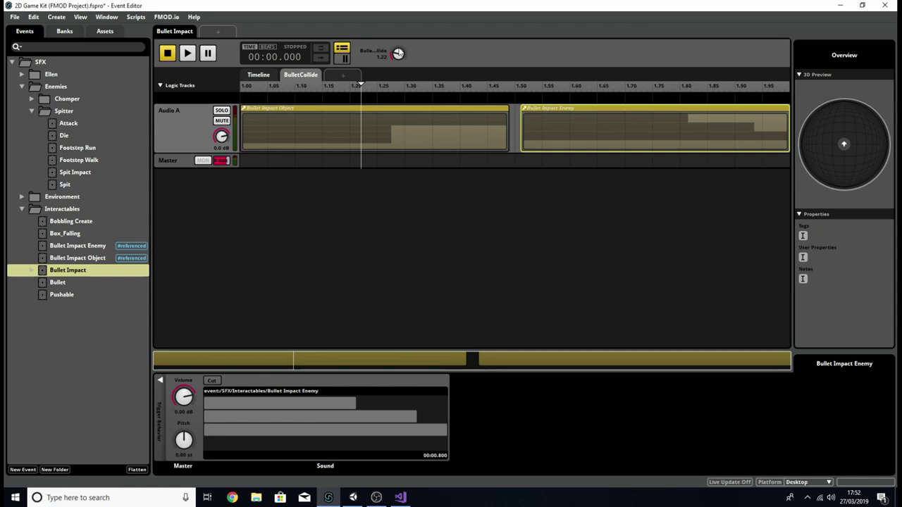
{"action": "key", "text": "F7"}
{"action": "key", "text": "alt+Tab"}
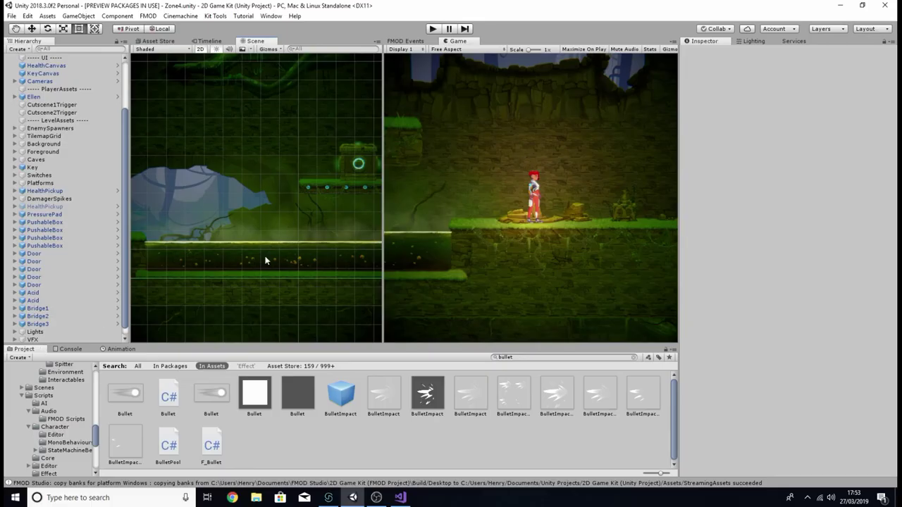
Open the Bullet prefab and scroll its Inspector to the Bullet script's Projectile and Impact event fields.
{"action": "left_click", "coordinate": [295, 386]}
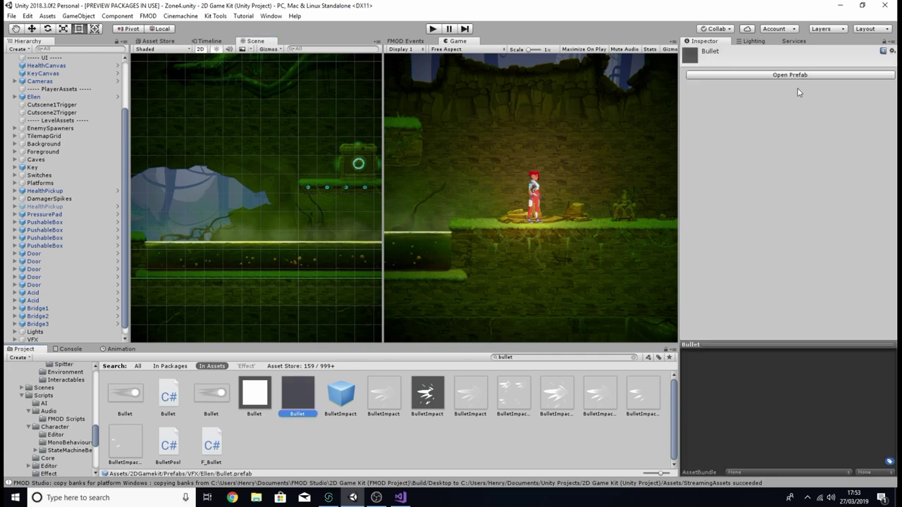
{"action": "left_click", "coordinate": [776, 76]}
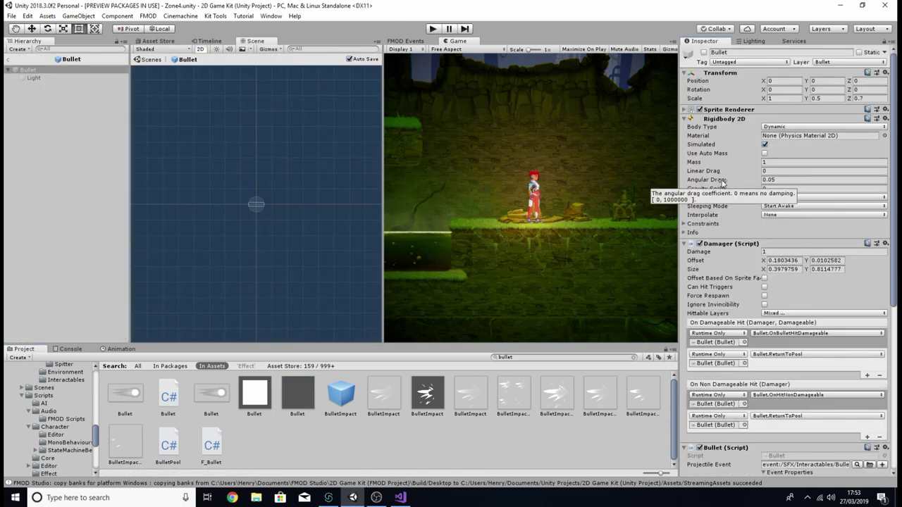
{"action": "scroll", "coordinate": [721, 182], "scroll_direction": "down", "scroll_amount": 5}
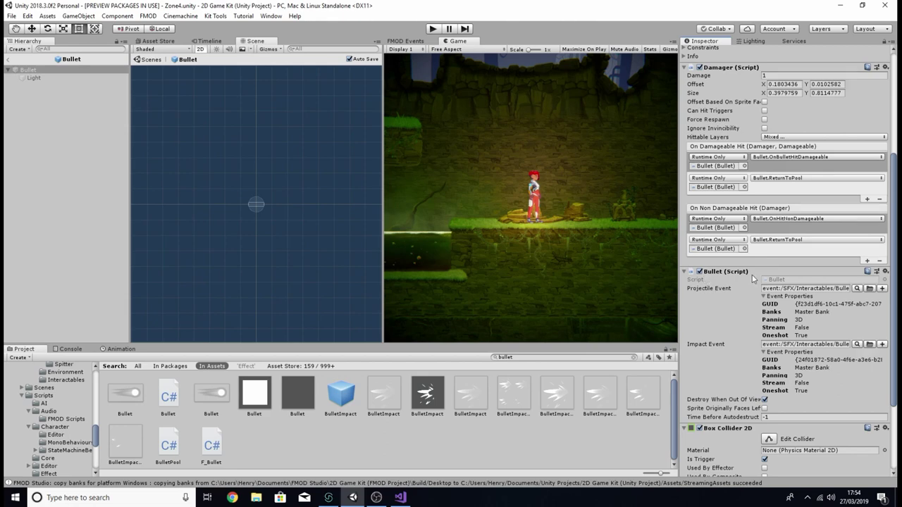
{"action": "scroll", "coordinate": [753, 279], "scroll_direction": "up", "scroll_amount": 4}
{"action": "scroll", "coordinate": [740, 198], "scroll_direction": "down", "scroll_amount": 2}
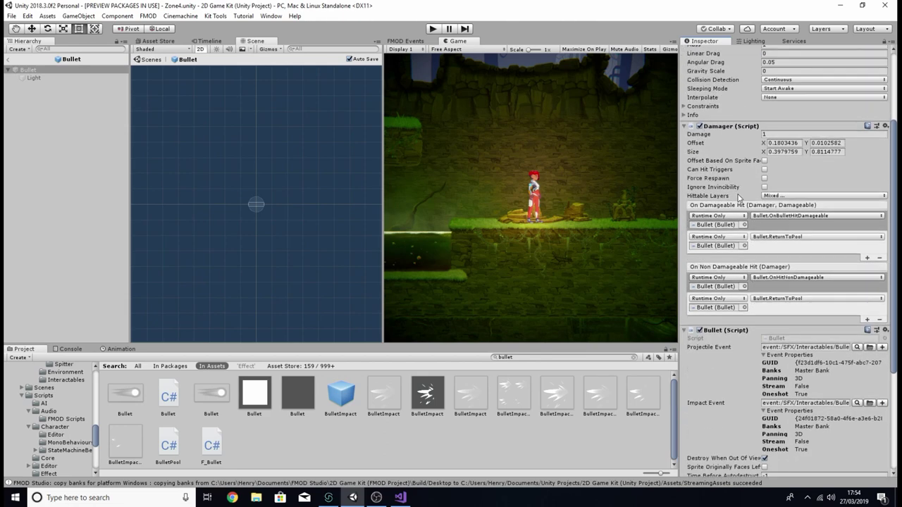
{"action": "scroll", "coordinate": [767, 281], "scroll_direction": "down", "scroll_amount": 1}
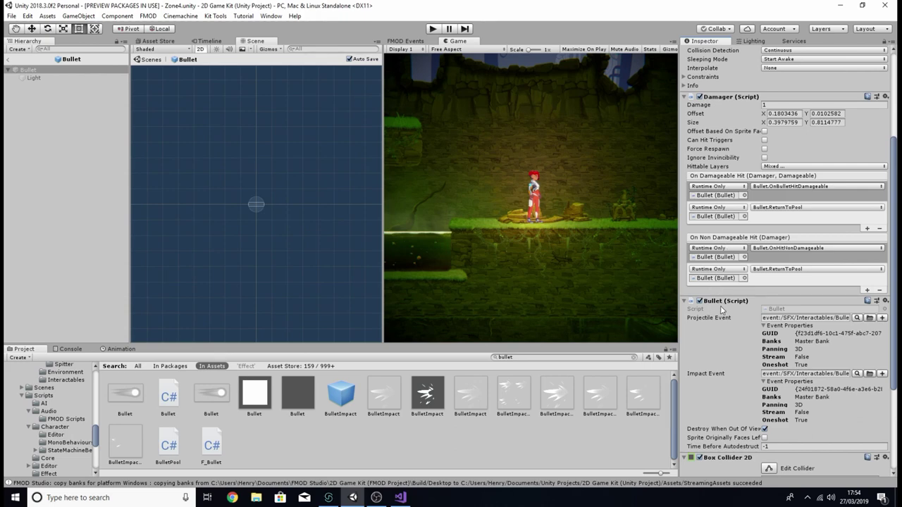
{"action": "scroll", "coordinate": [722, 306], "scroll_direction": "down", "scroll_amount": 1}
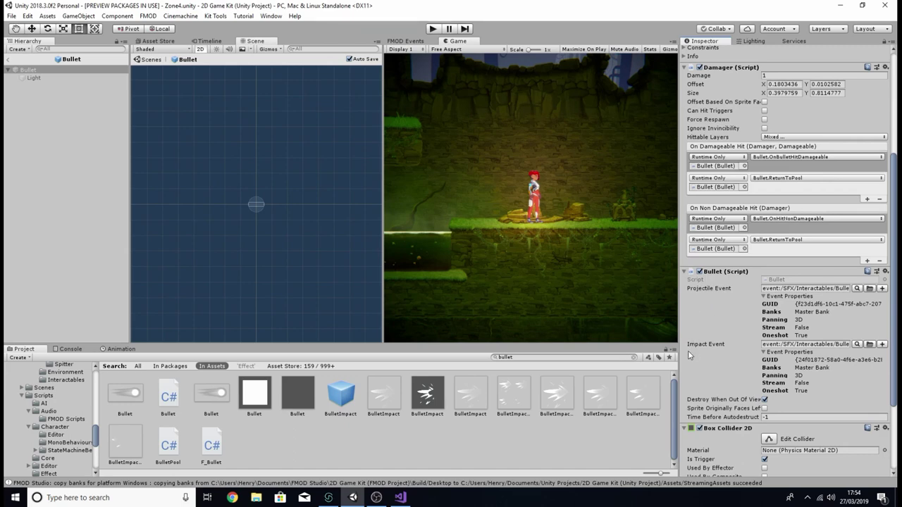
{"action": "scroll", "coordinate": [745, 351], "scroll_direction": "up", "scroll_amount": 1}
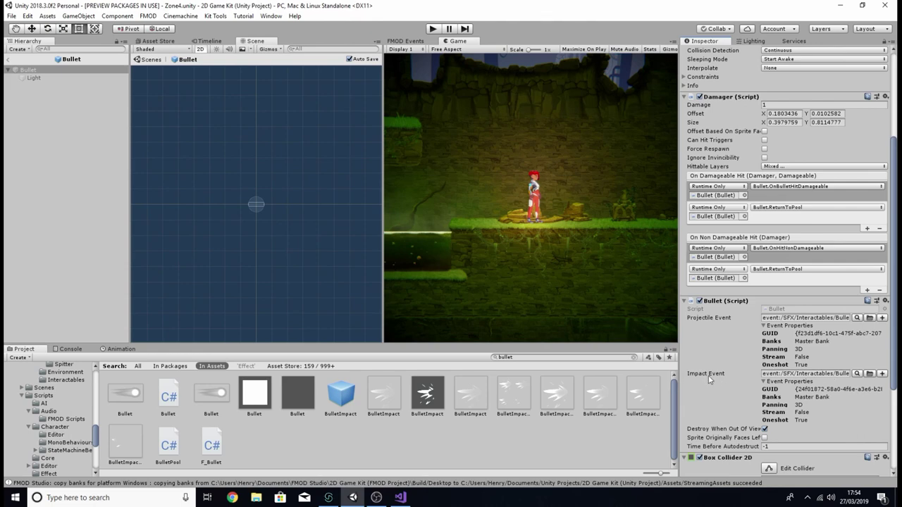
Keep Projectile Event on its Interactables FMOD event and bring up Bullet.cs in Visual Studio.
{"action": "left_click", "coordinate": [858, 375]}
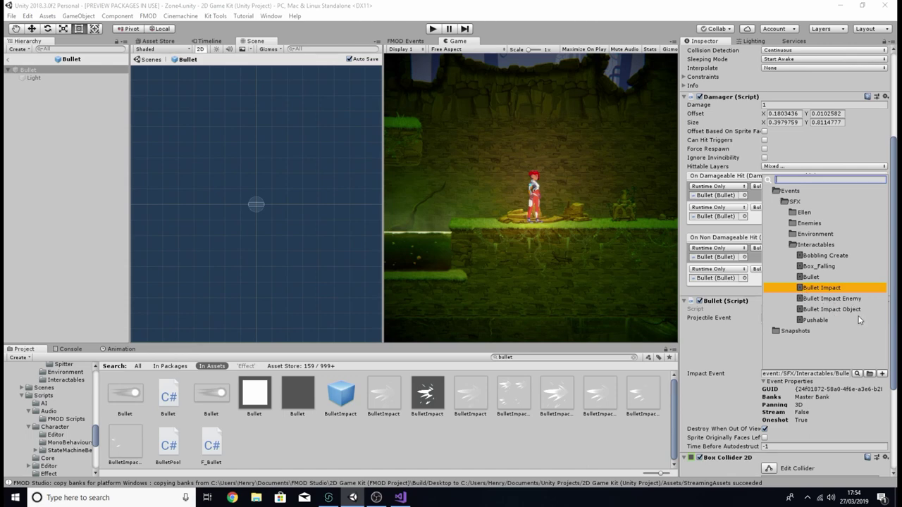
{"action": "left_click", "coordinate": [826, 289]}
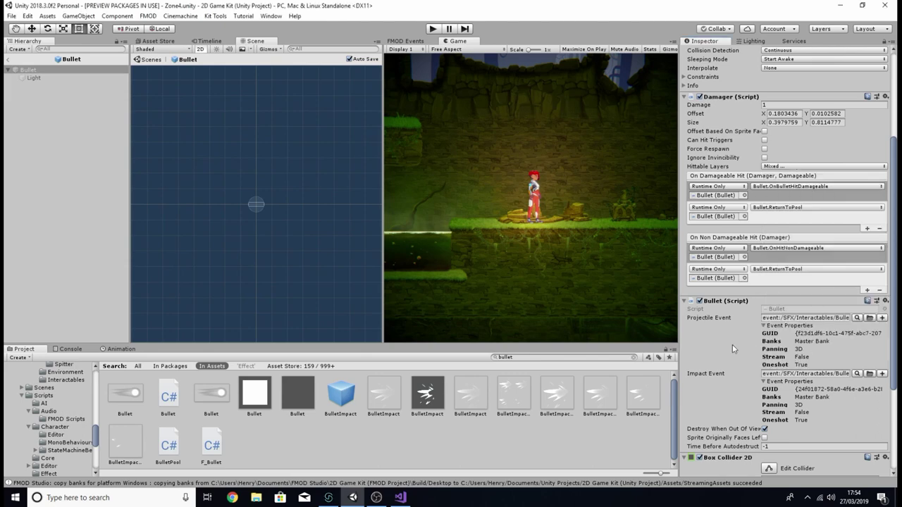
{"action": "left_click", "coordinate": [400, 498]}
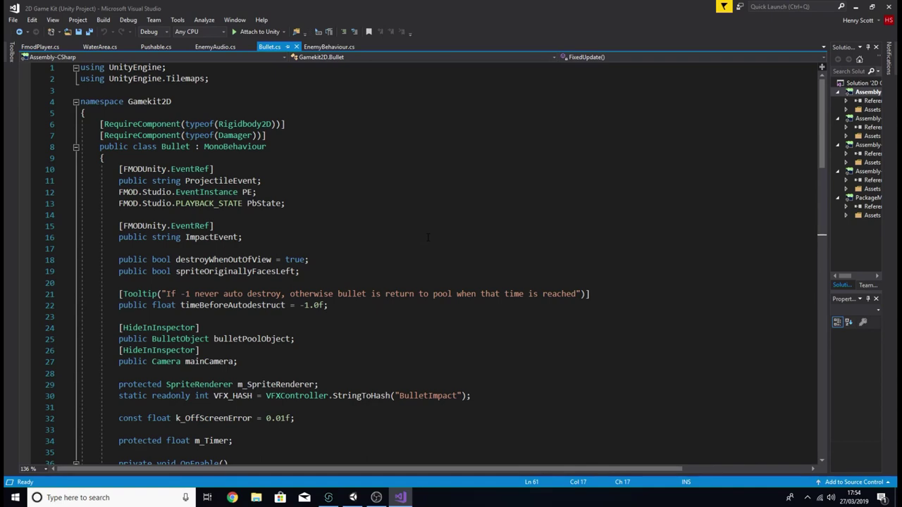